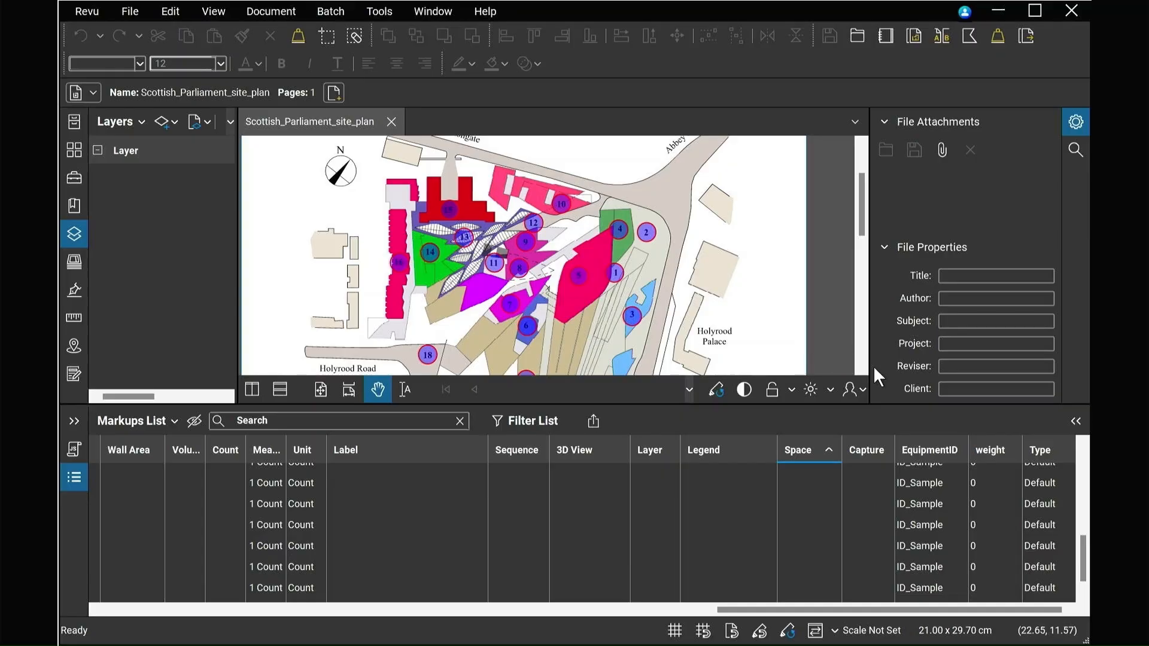
Export the site plan's markups from the Markups List to Scottish_Parliament_site_plan.bax in the Downloads folder
scroll(1073, 525, up, 3)
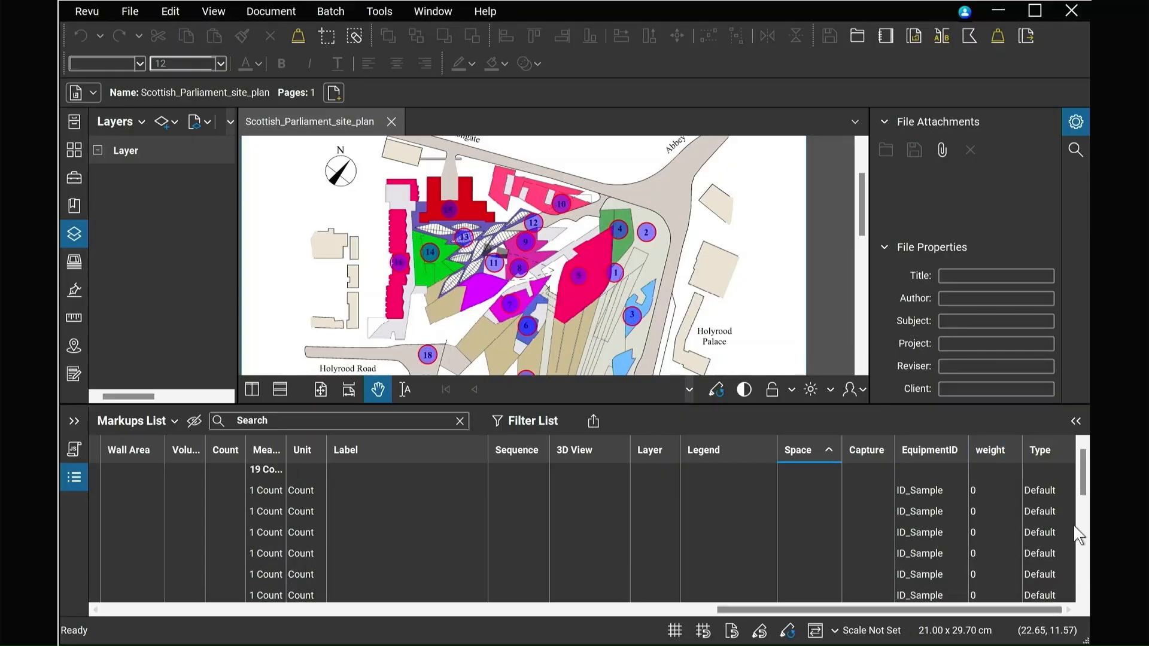
click(142, 419)
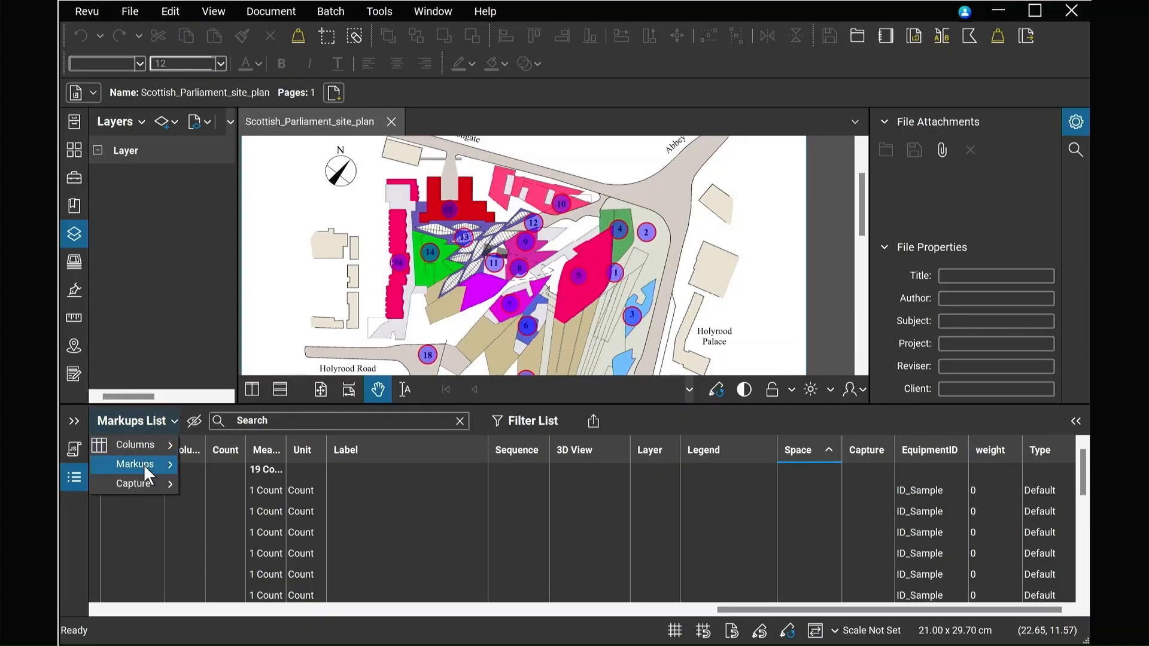
mouse_move(144, 465)
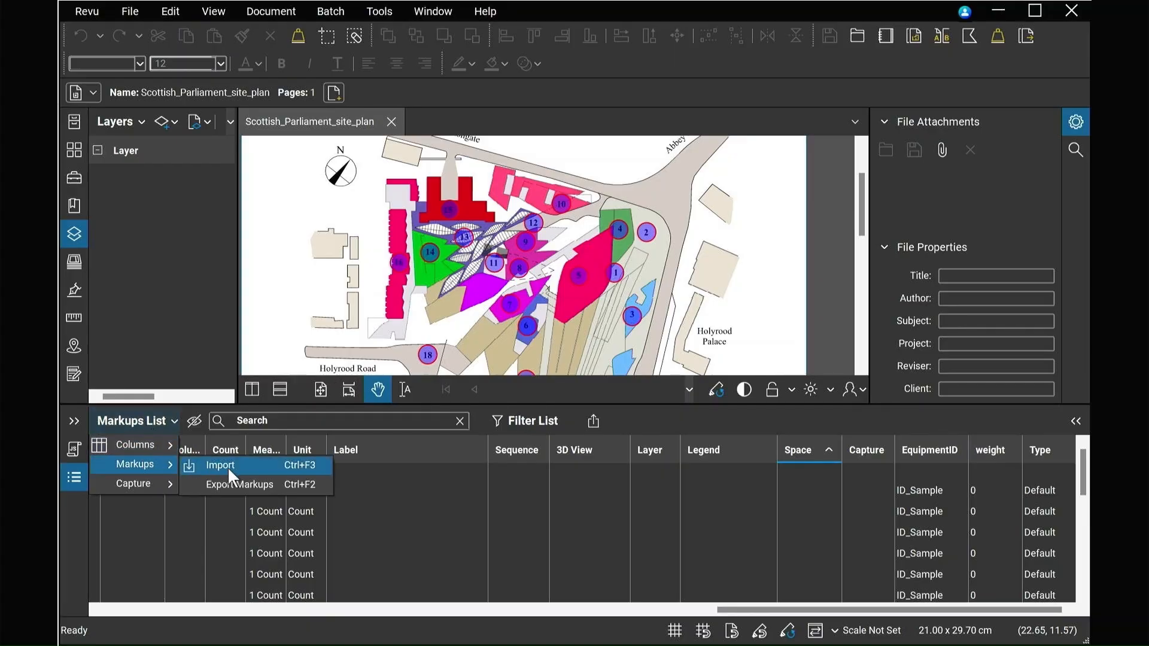
click(243, 484)
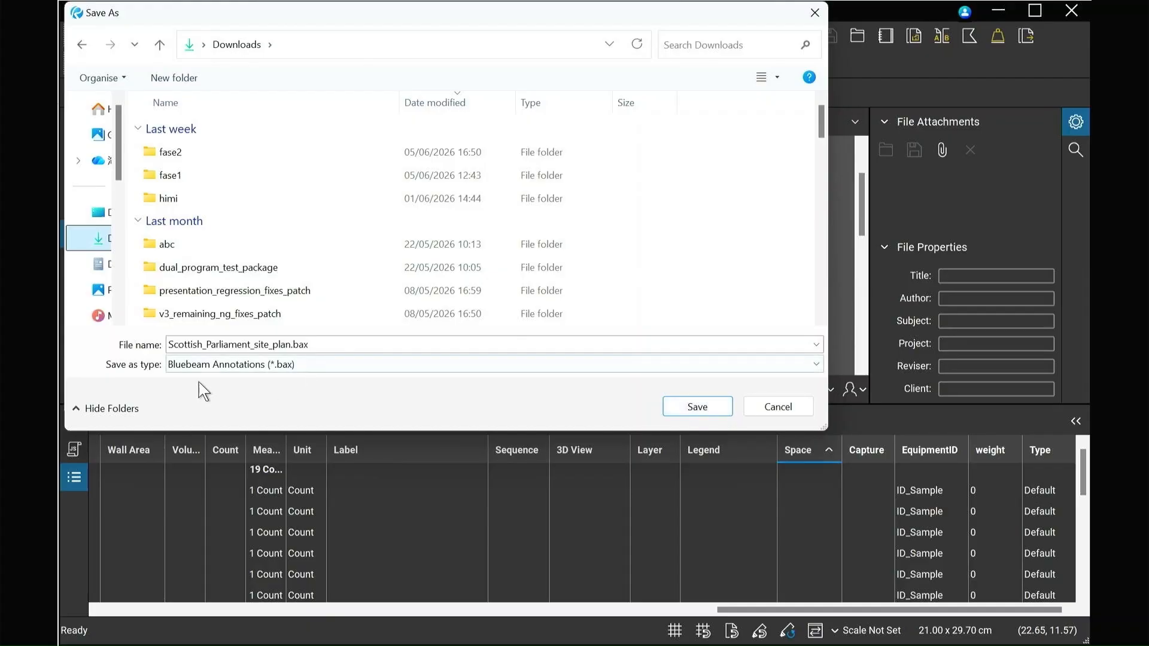
click(692, 408)
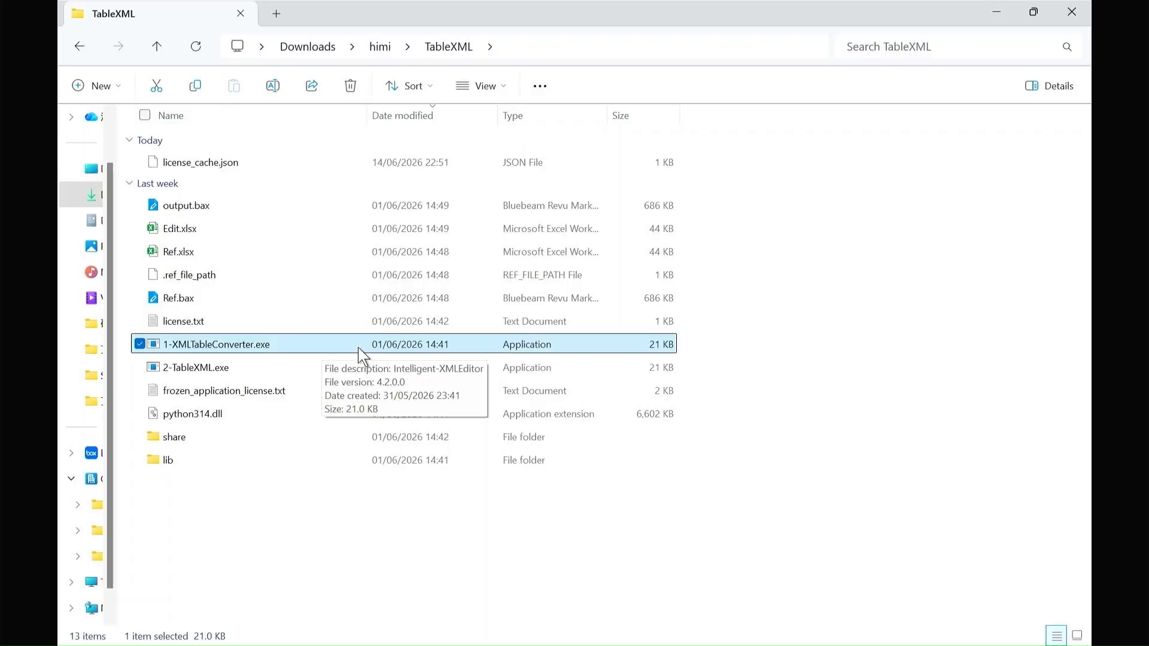
Run 1-XMLTableConverter.exe from the TableXML folder on Scottish_Parliament_site_plan.bax to convert it to Excel, and close the converter
double_click(358, 347)
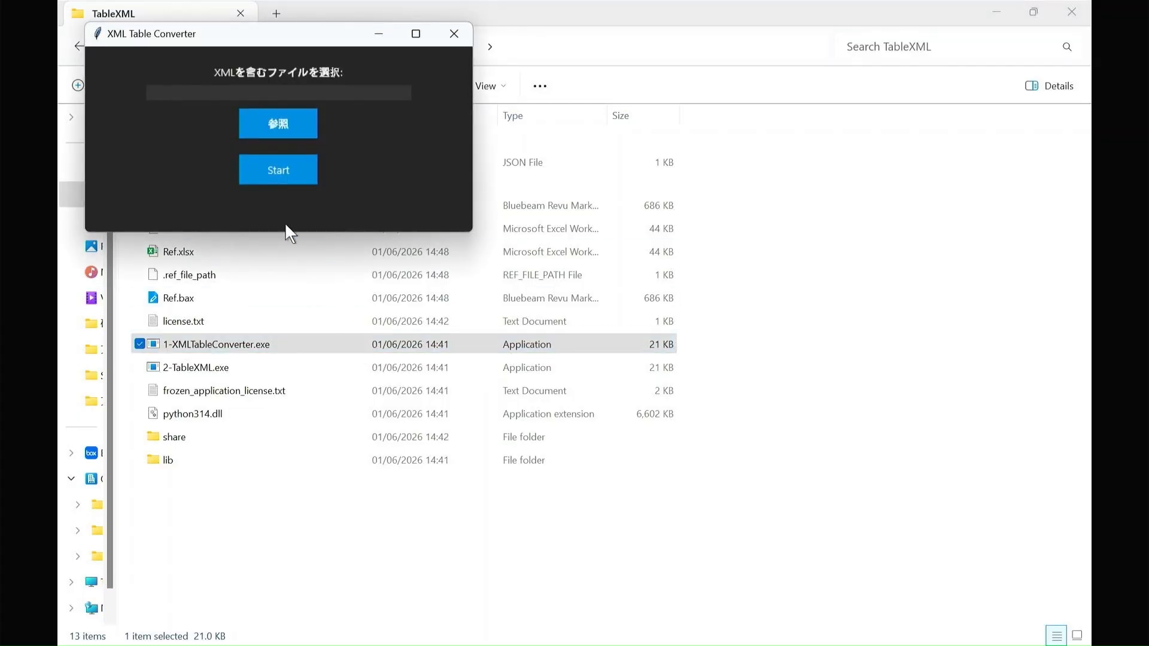
drag(276, 41, 453, 223)
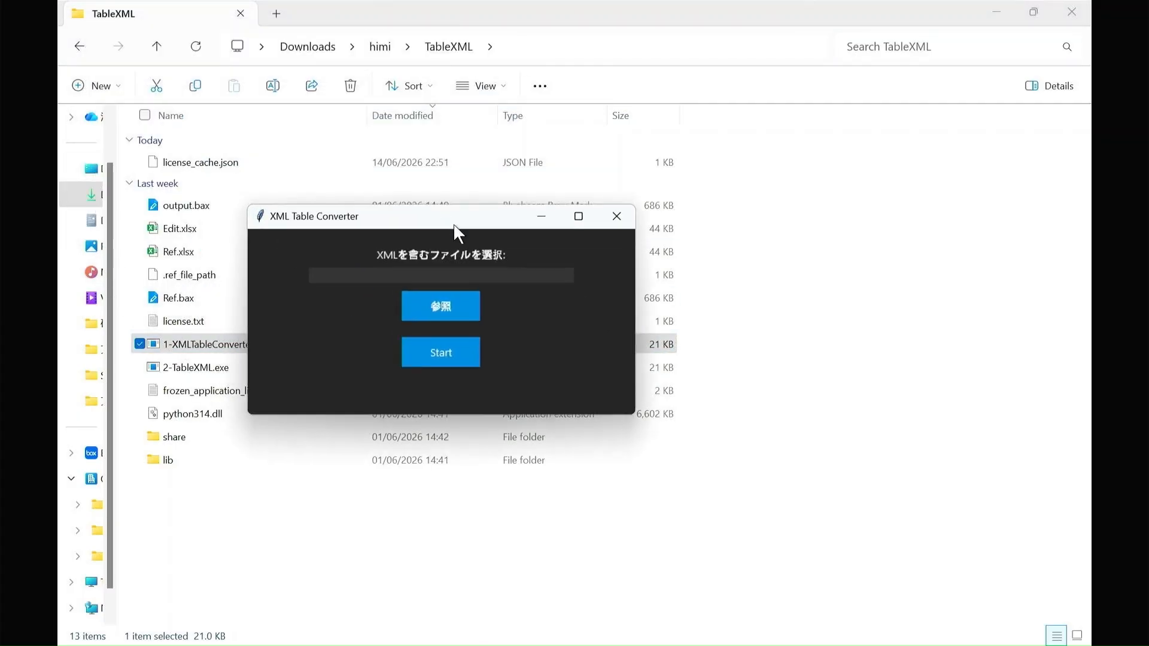
click(460, 299)
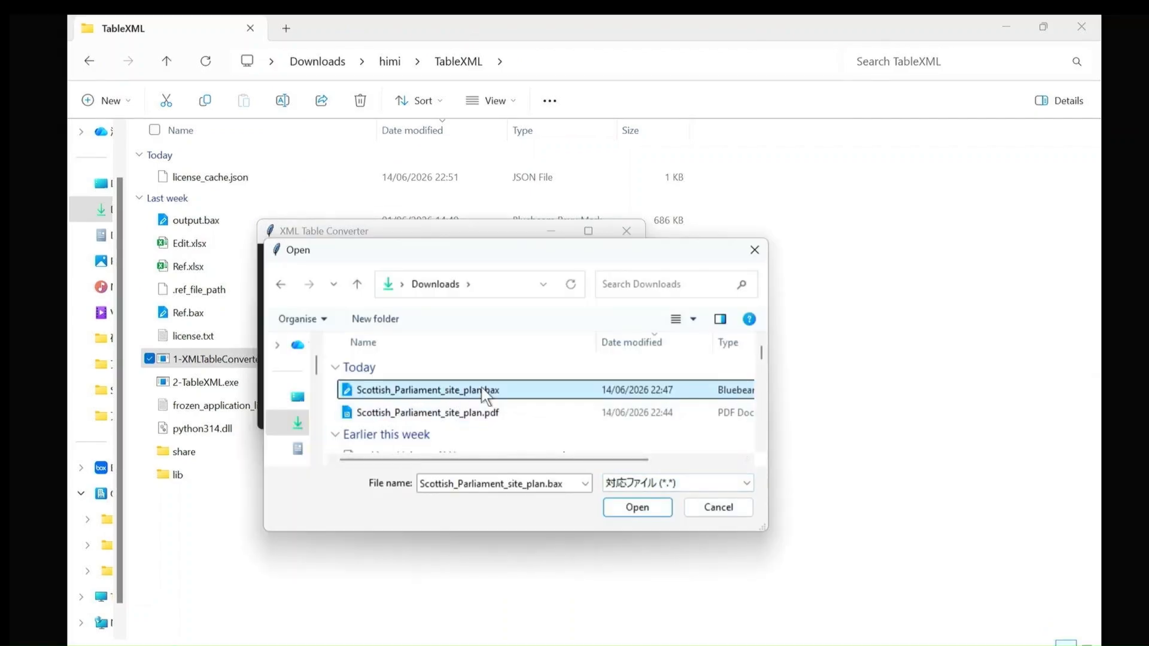
click(637, 508)
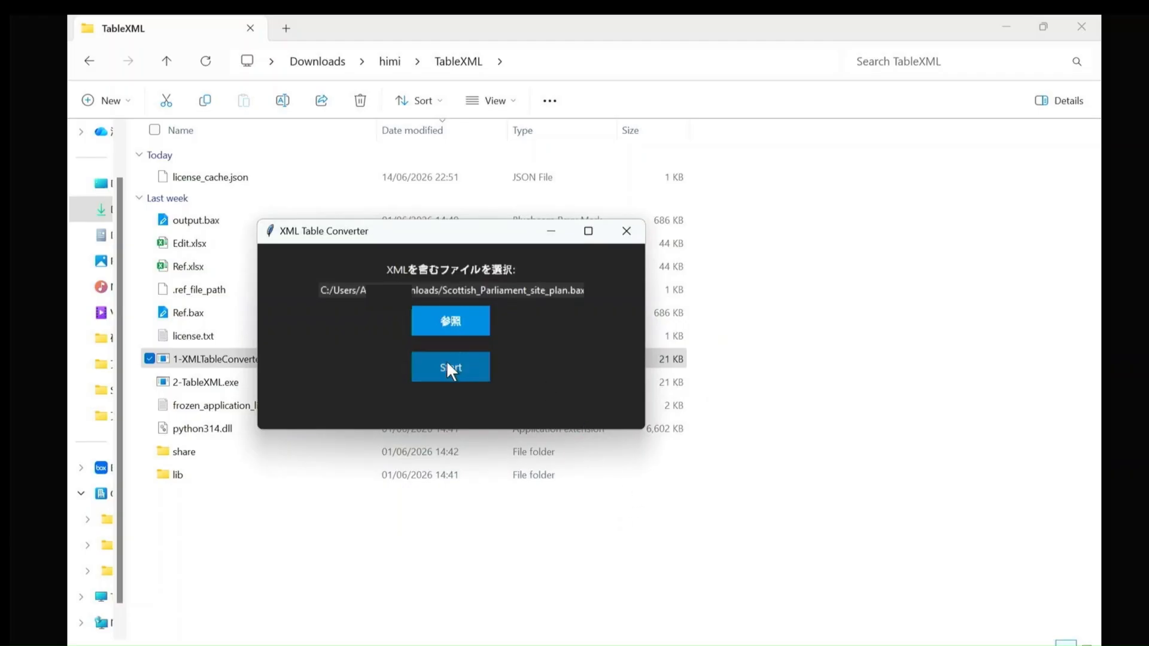
click(448, 363)
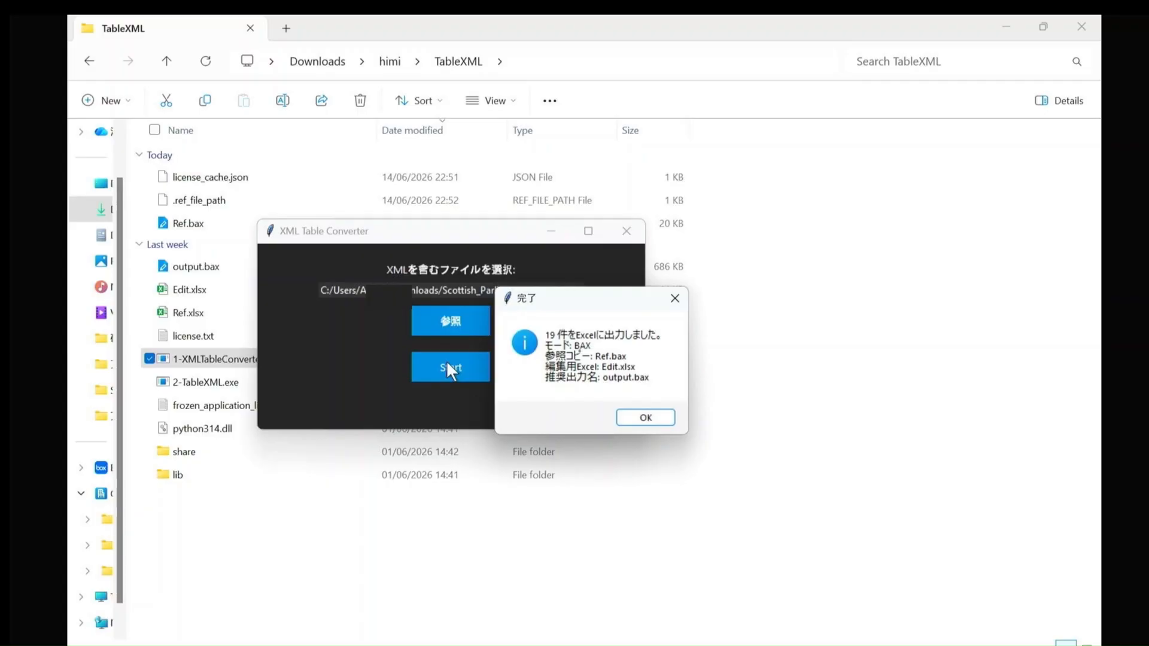
click(662, 419)
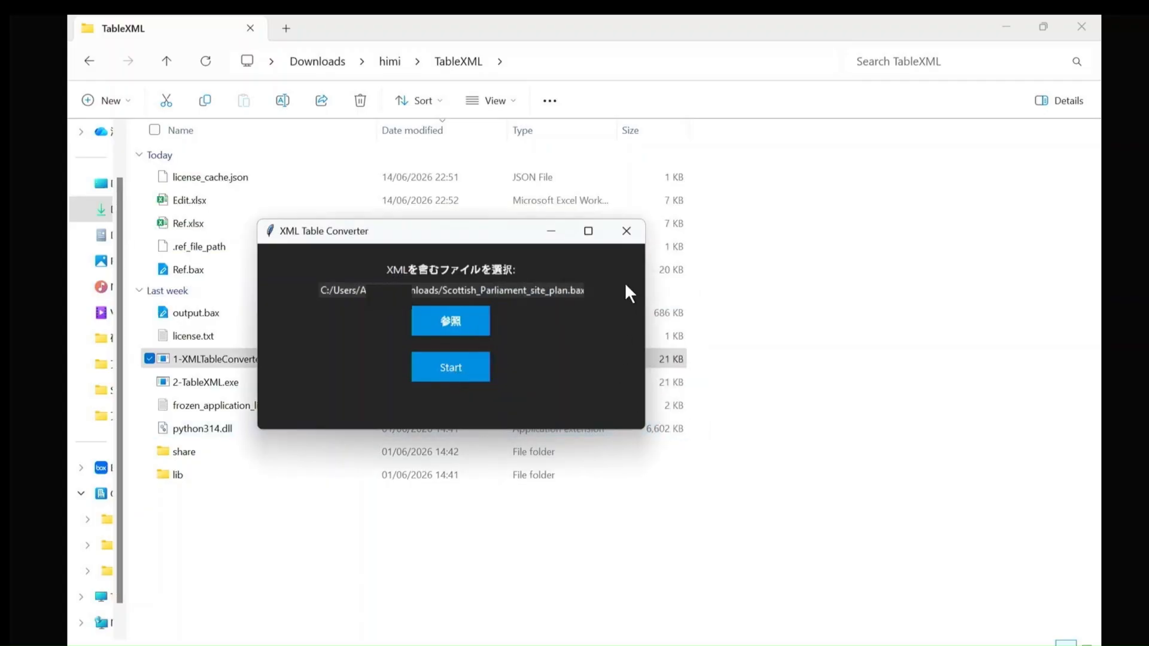
click(633, 231)
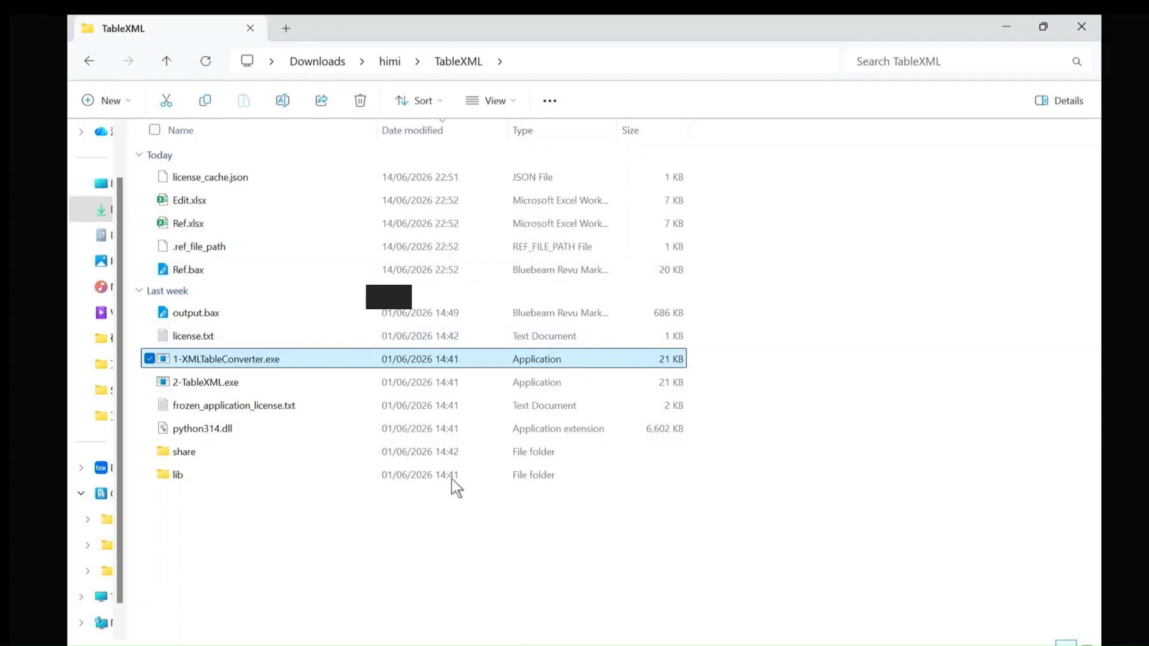
Open Edit.xlsx in Excel and highlight the EquipmentID, weight and second Type columns, I to K
click(368, 197)
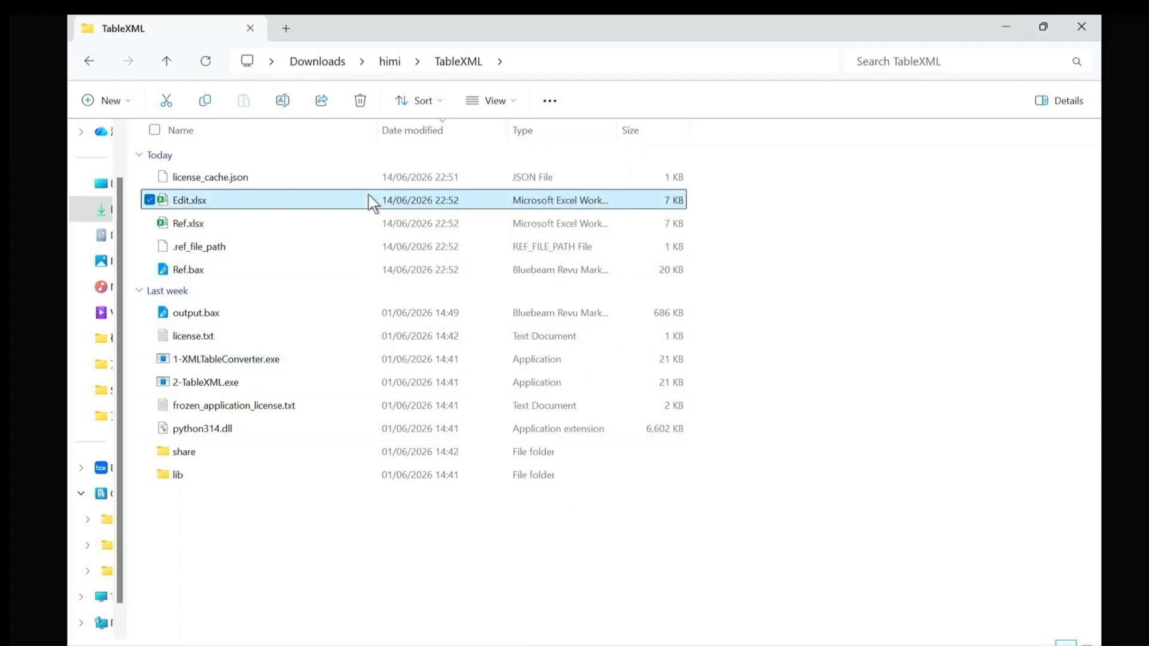
double_click(371, 202)
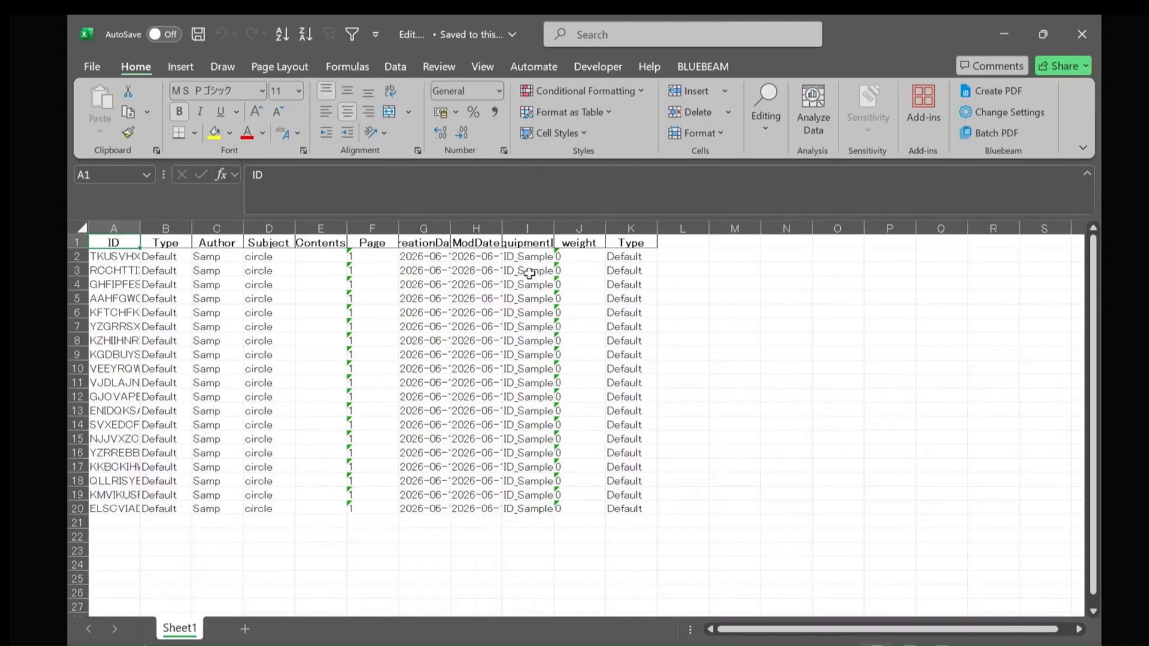
click(527, 228)
drag(573, 226, 643, 228)
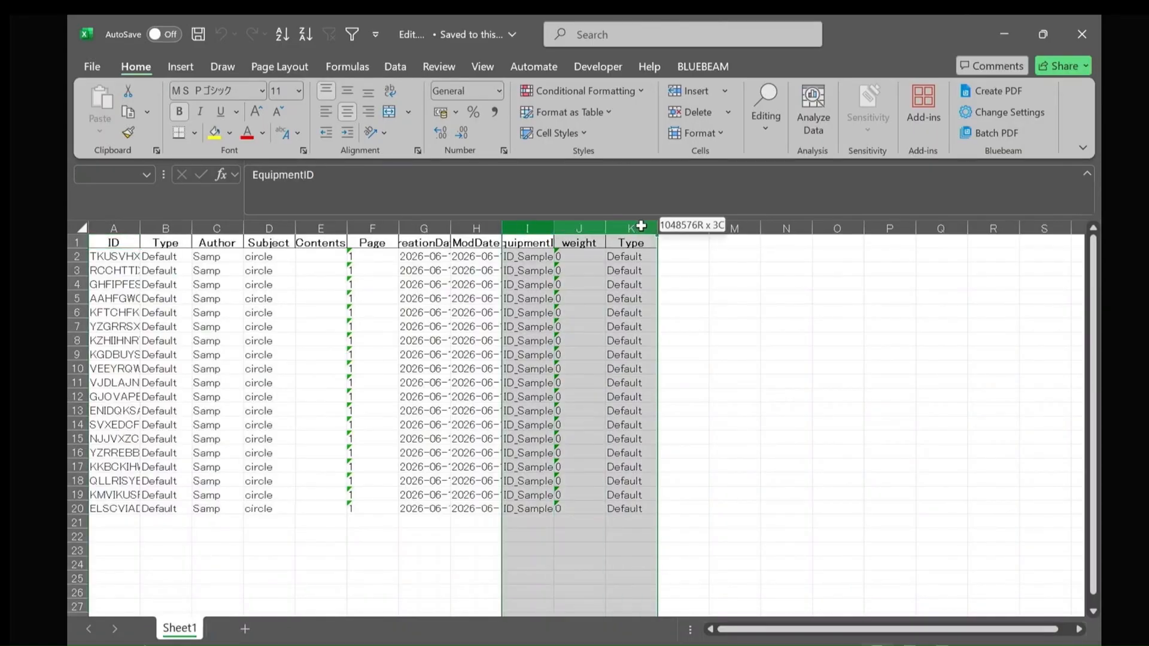
click(721, 372)
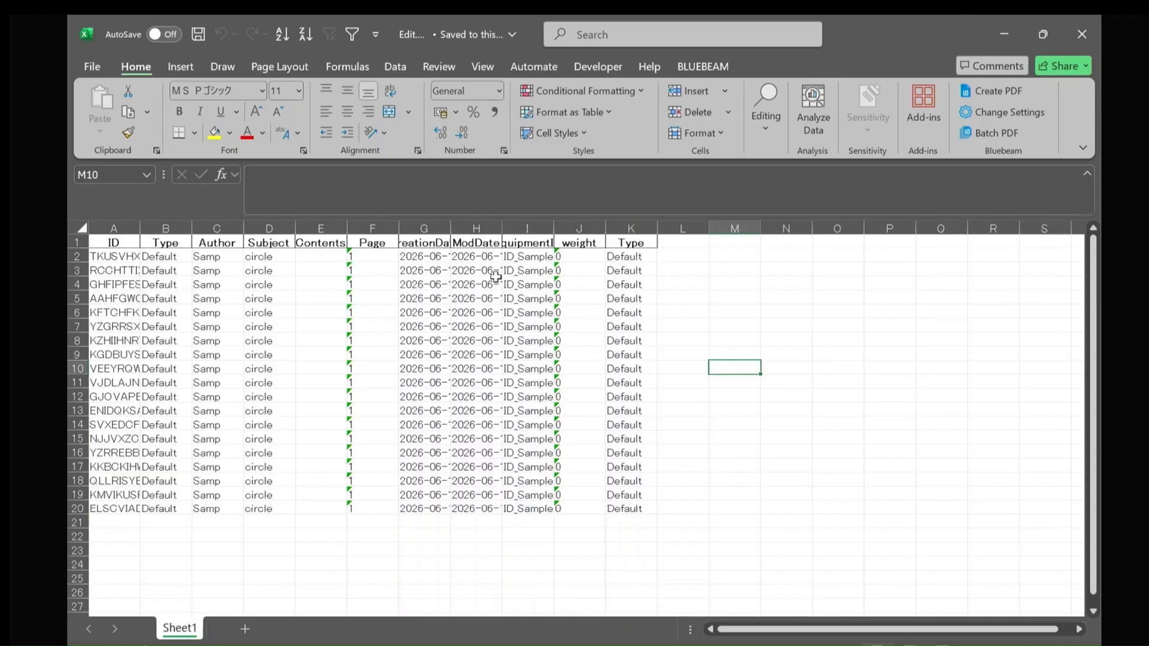
Set the EquipmentID in I2 to 001 stored as text and fill the series down to I20
click(513, 256)
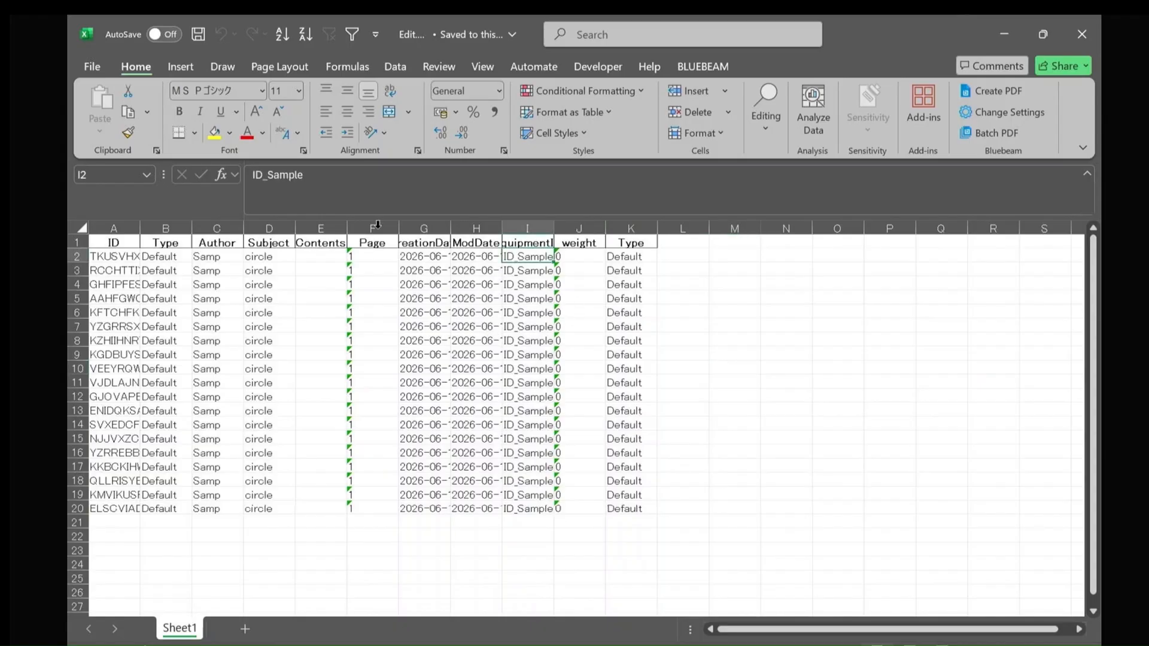
click(313, 186)
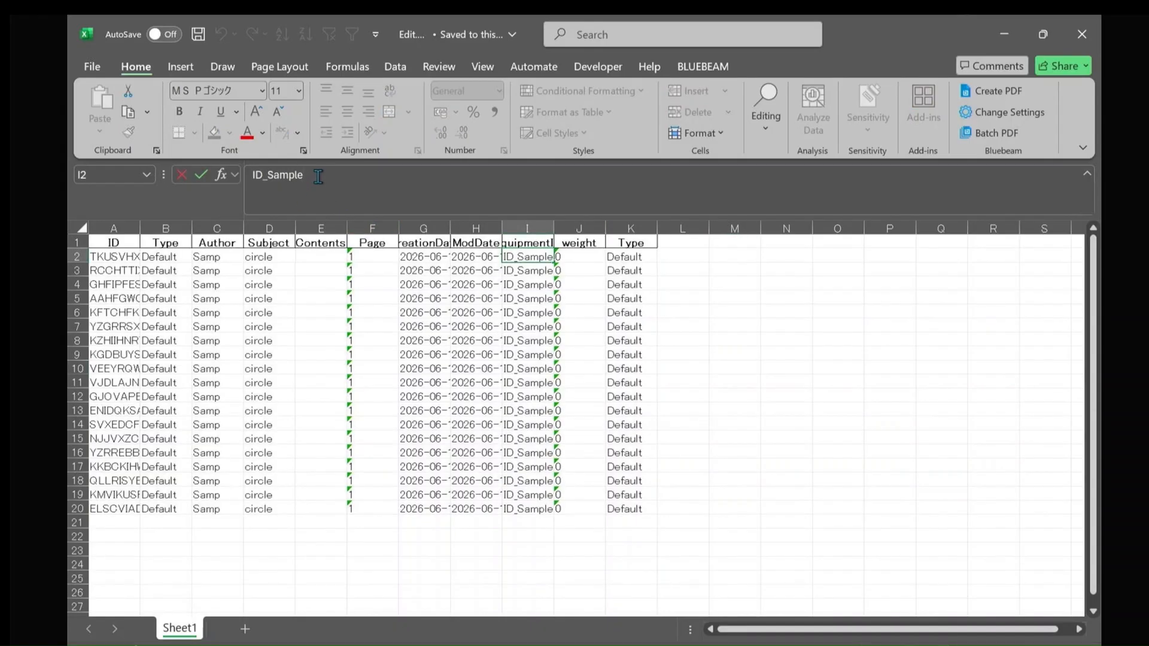
drag(311, 179, 250, 175)
text(01)
key(Return)
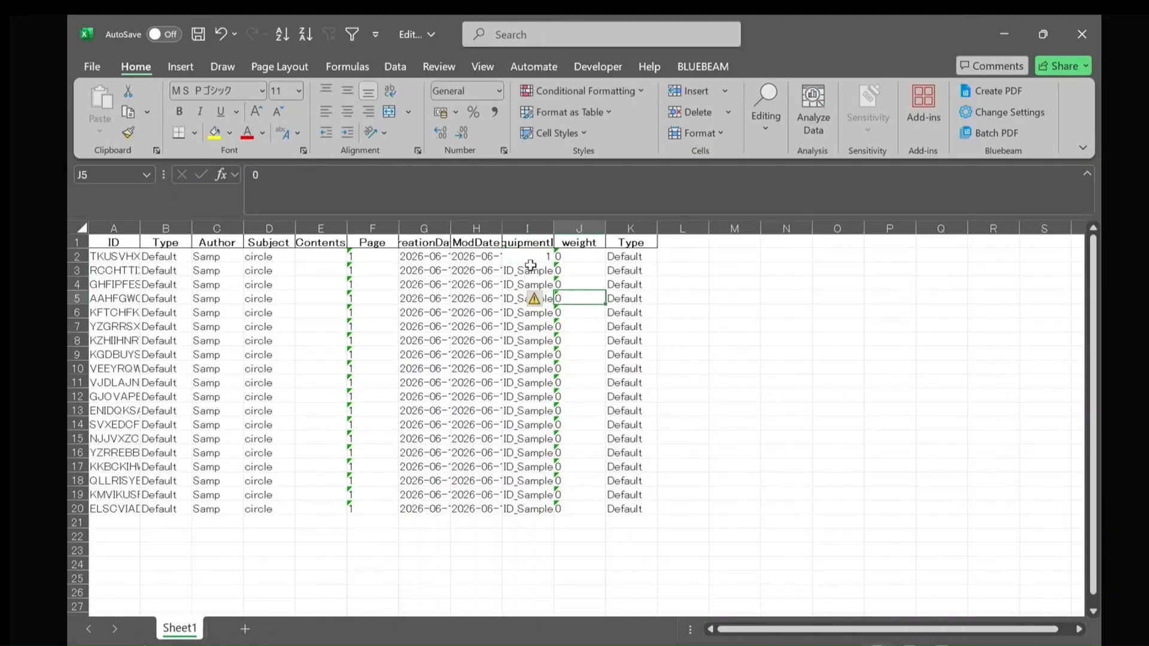
click(532, 257)
click(255, 175)
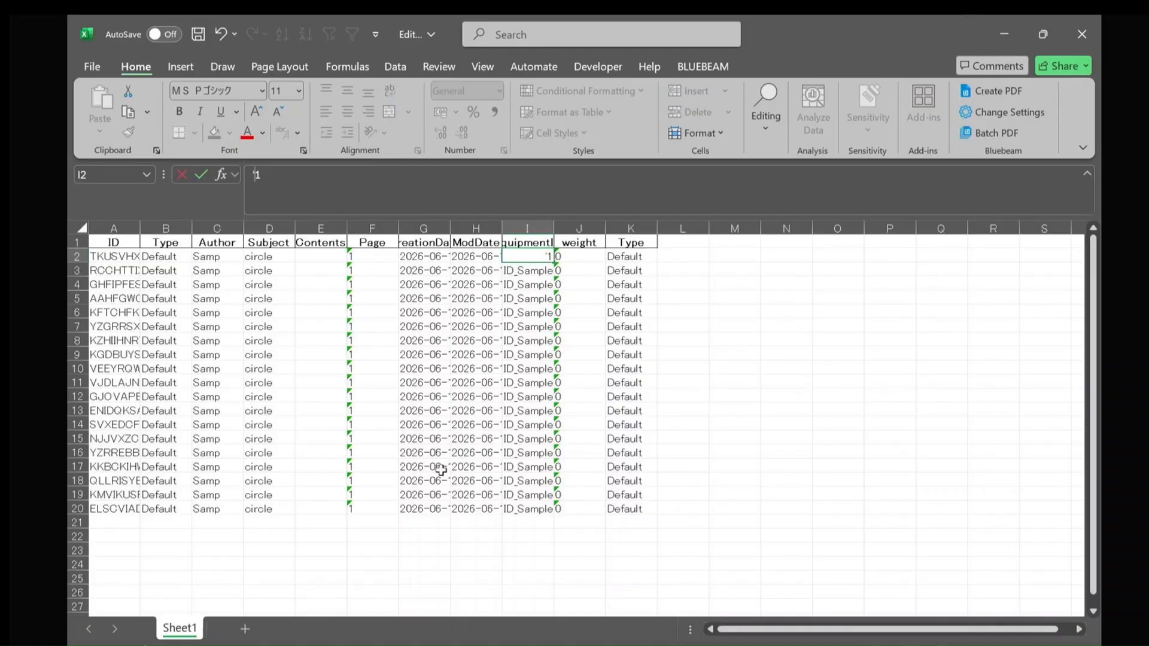
text('00)
key(ctrl+Return)
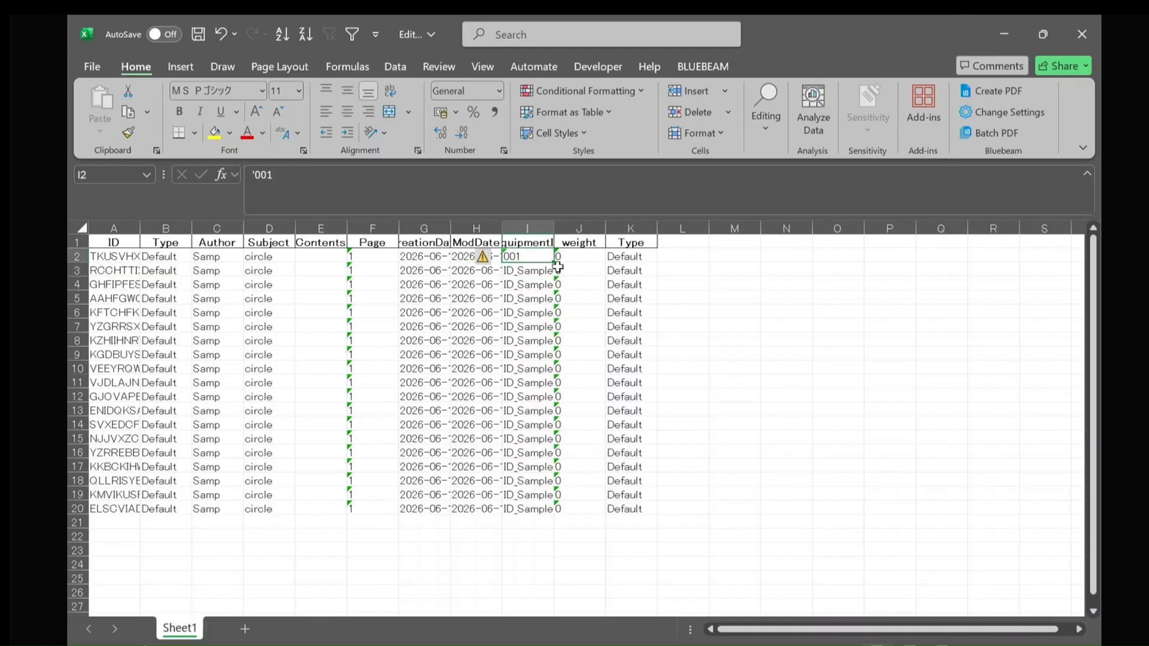
drag(554, 263, 560, 511)
click(578, 341)
Set the weight in J2 to 1kg and fill the series down to J20
click(574, 257)
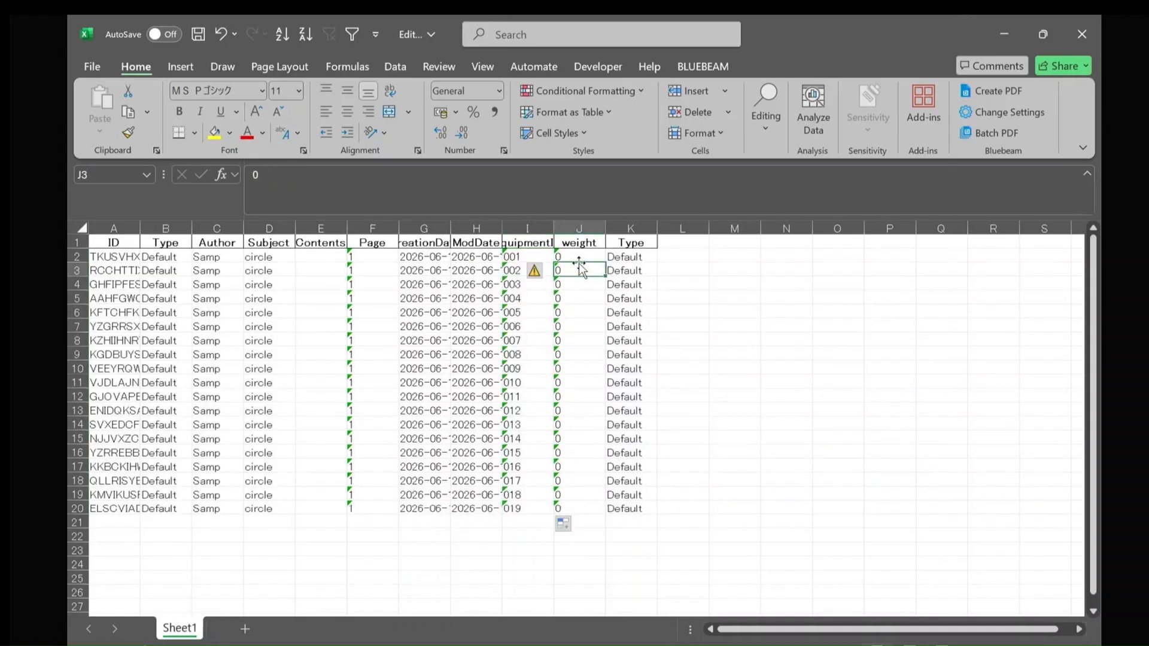
click(361, 199)
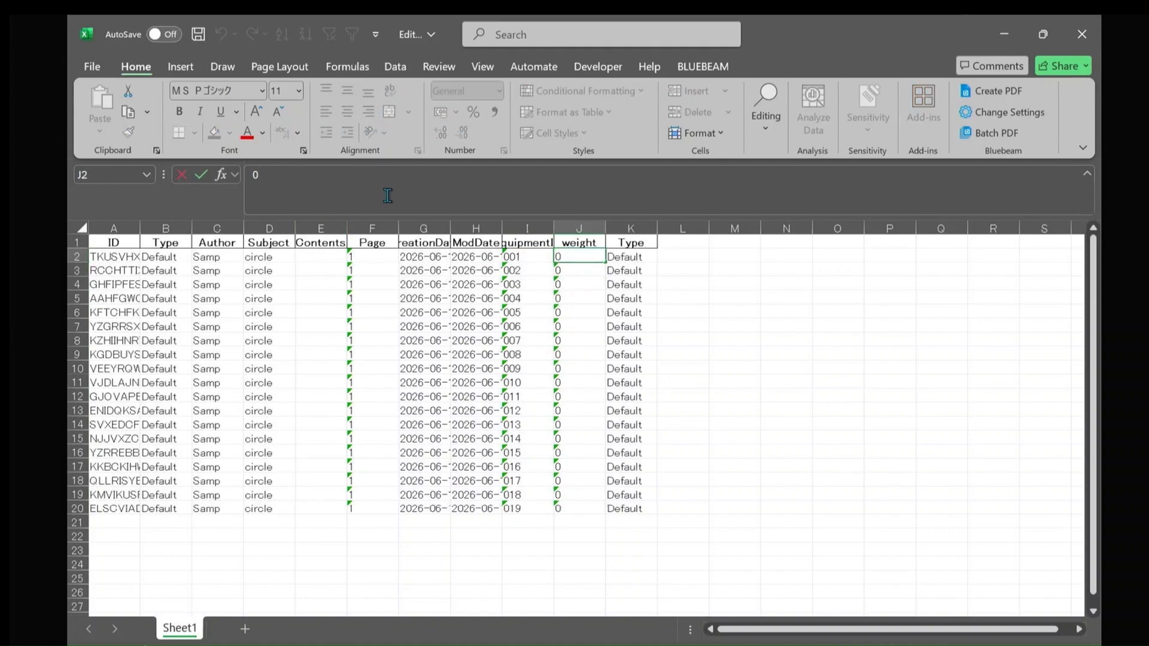
key(BackSpace)
text(1kg)
key(Return)
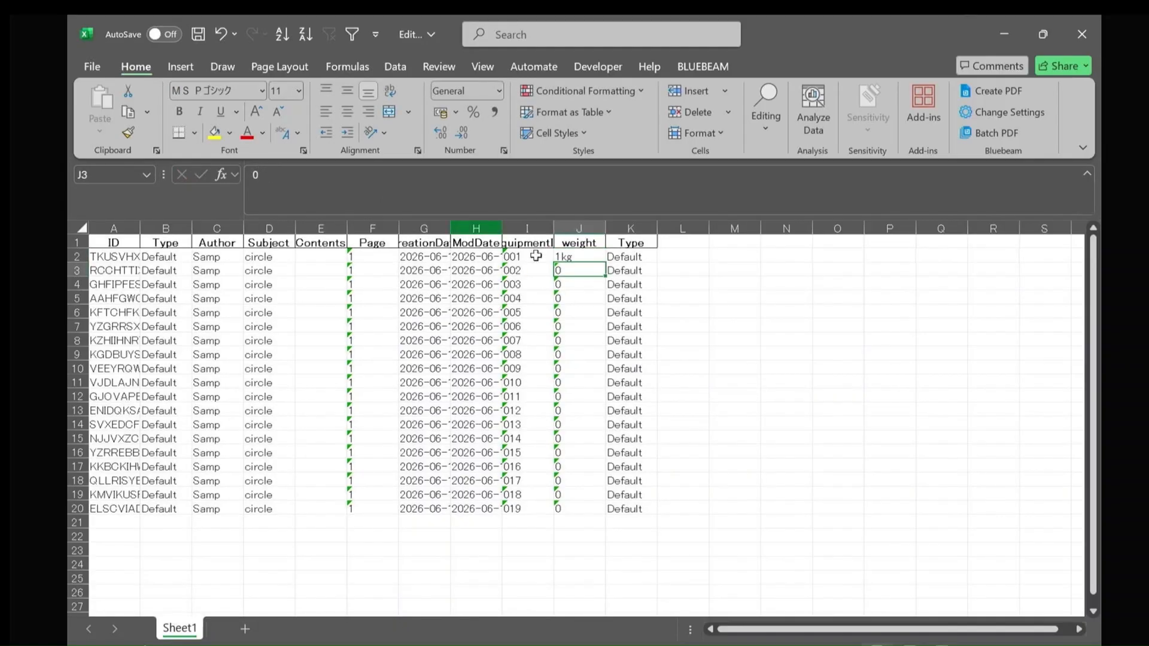
click(584, 257)
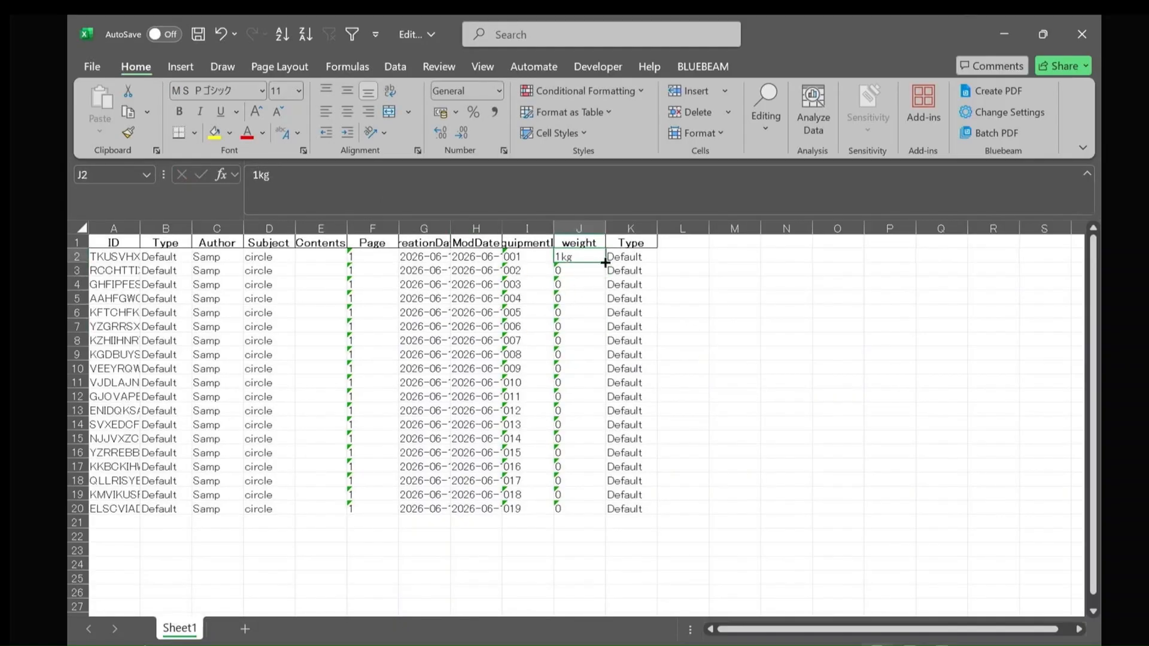
drag(605, 263, 598, 514)
click(697, 356)
Set the Type in K2 to Fan and copy it down to K20
click(628, 262)
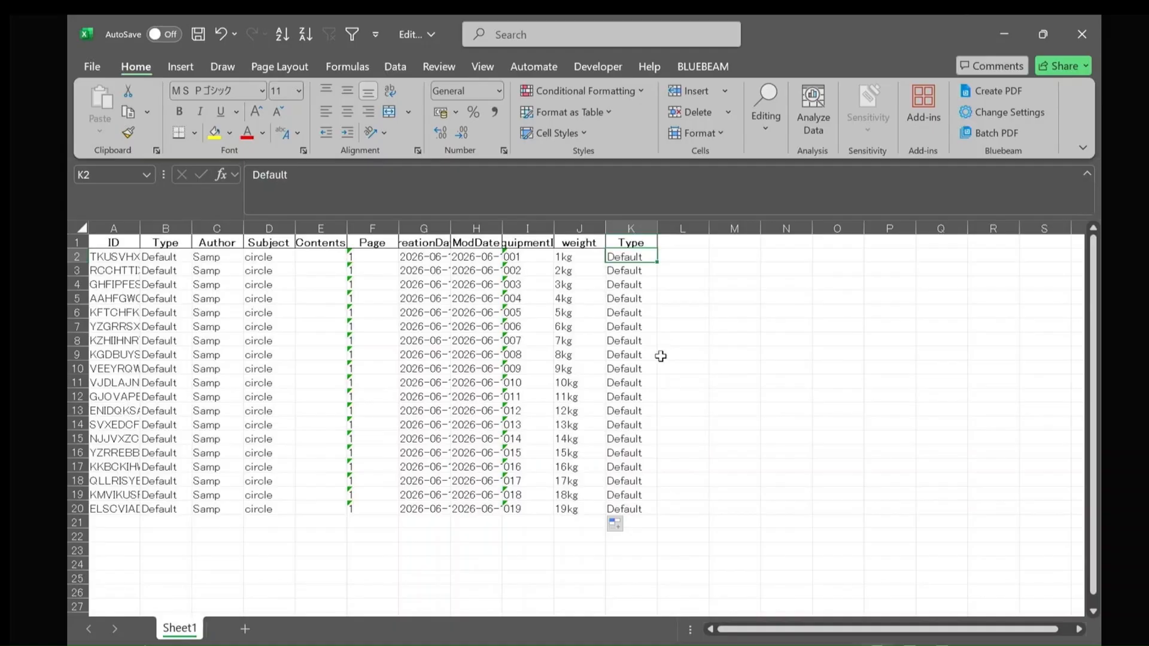
text(Fri)
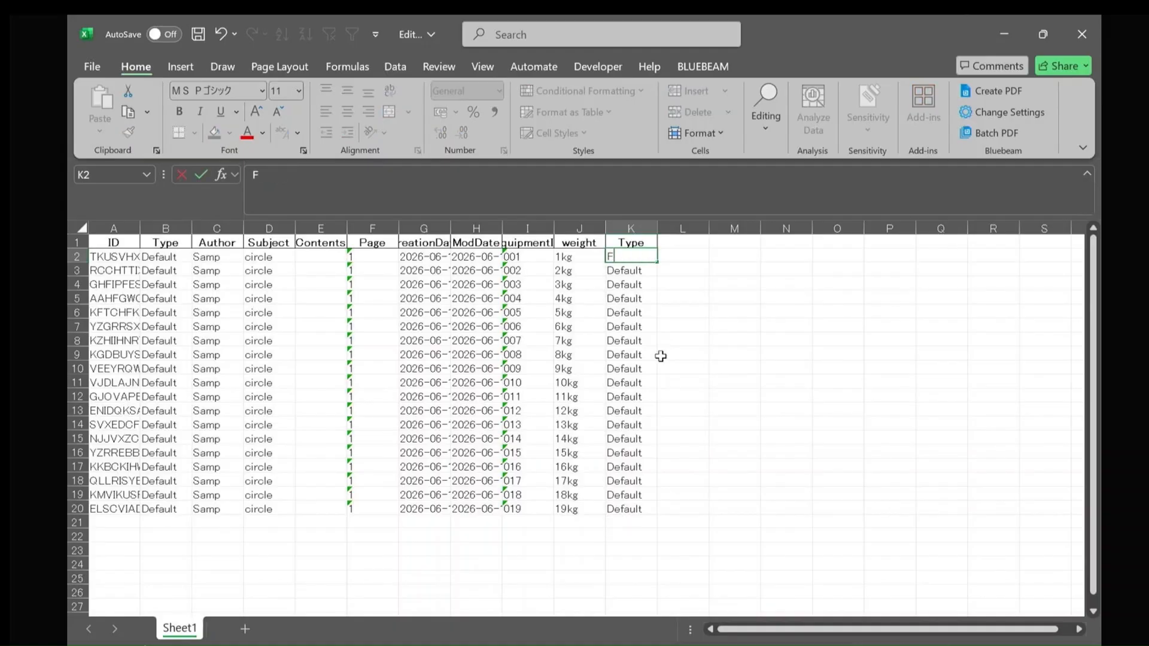
key(BackSpace)
key(BackSpace)
key(BackSpace)
text(Fan)
key(Return)
click(649, 253)
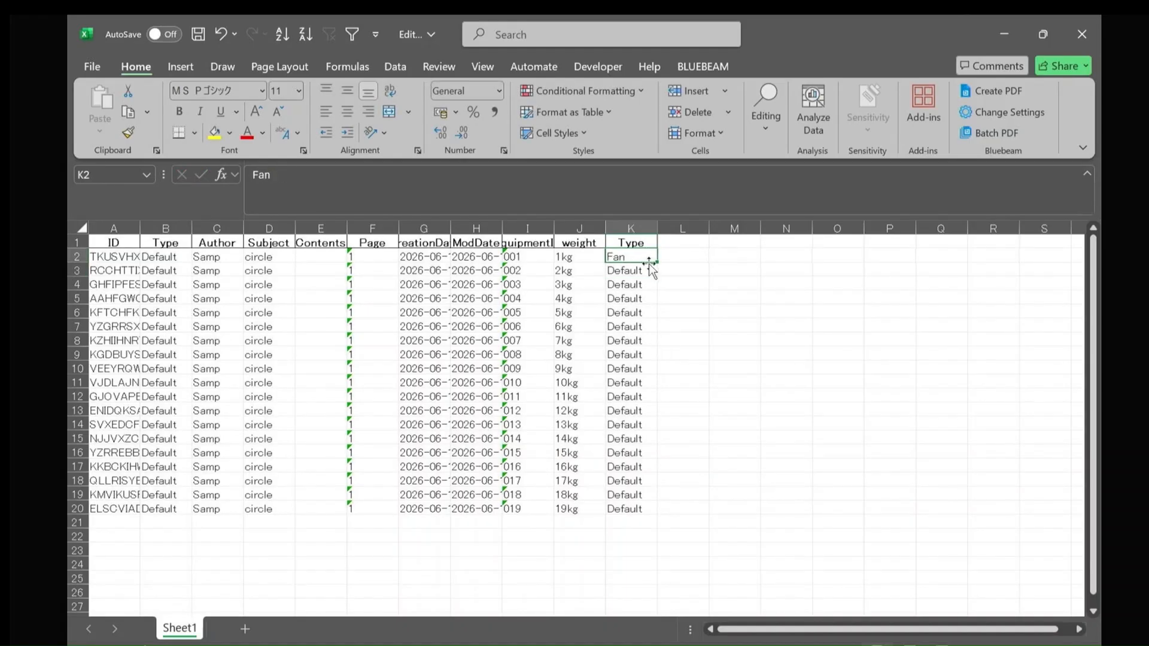
drag(657, 262, 661, 512)
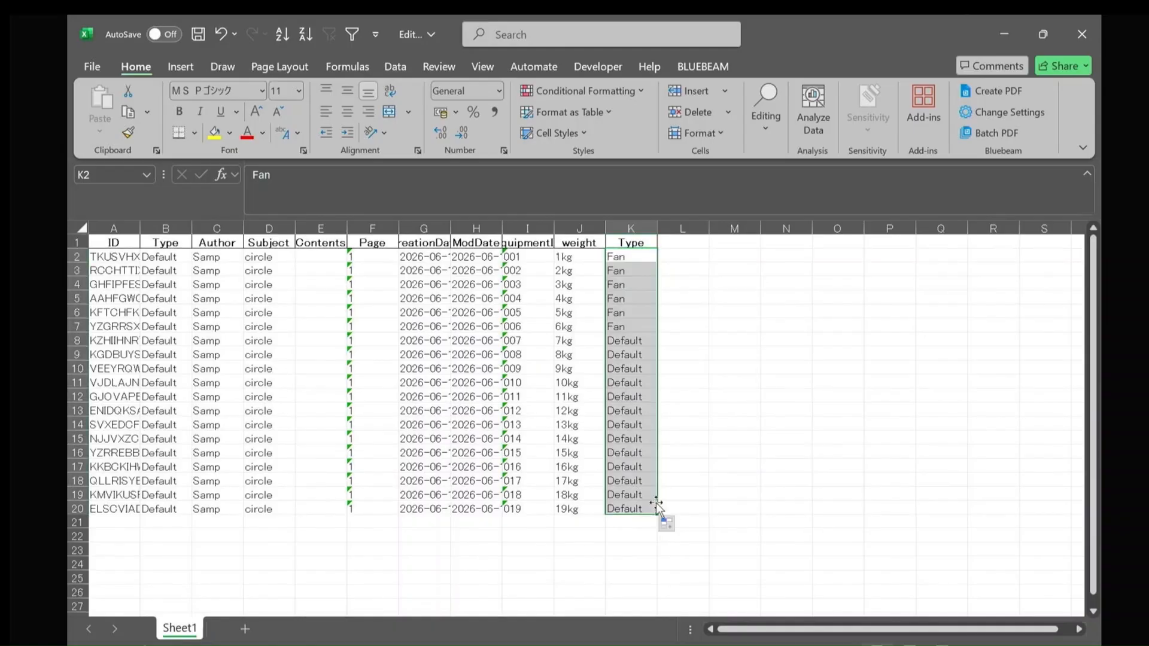
click(687, 368)
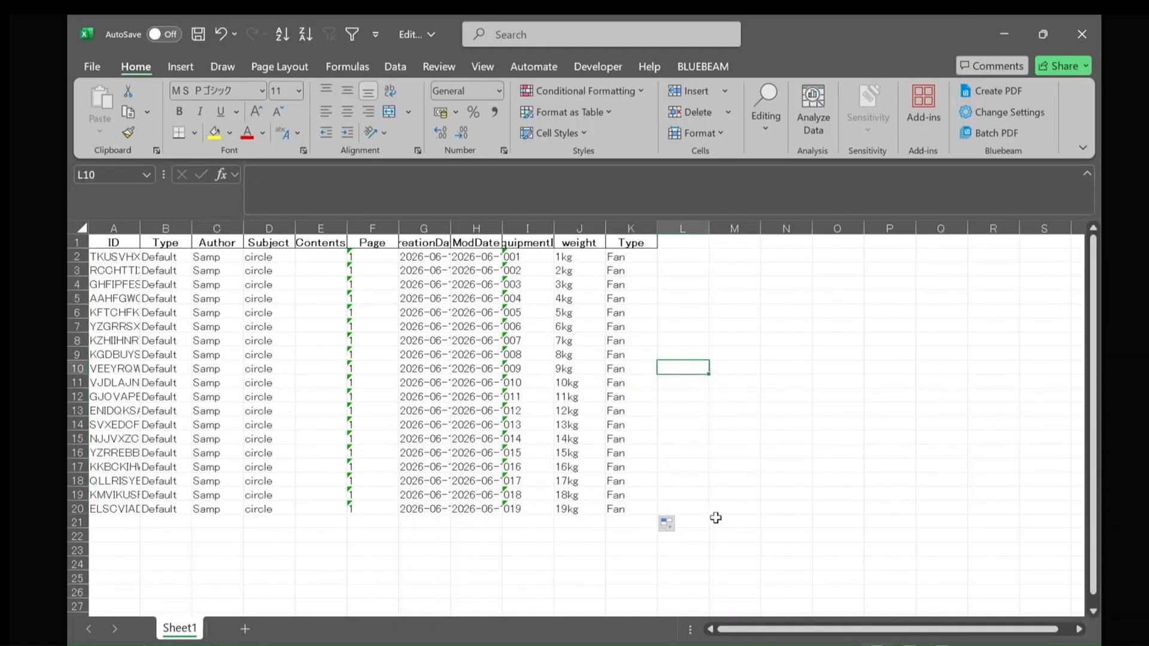
Save the edited Edit.xlsx workbook and close it, returning to the TableXML folder
click(199, 32)
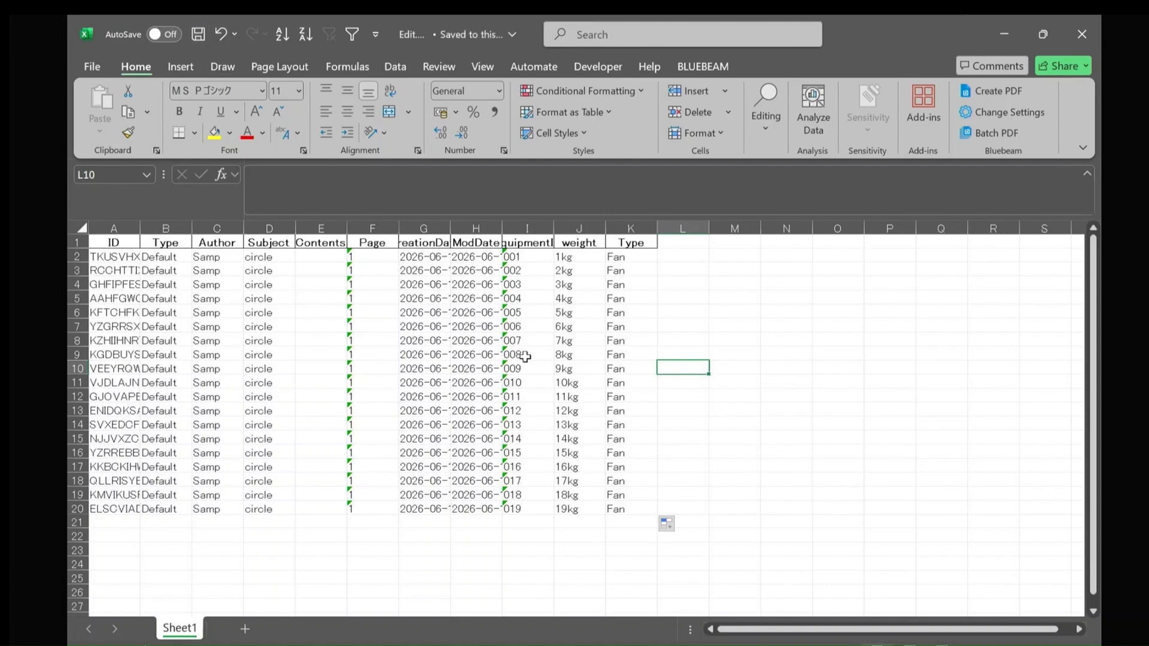
click(1081, 33)
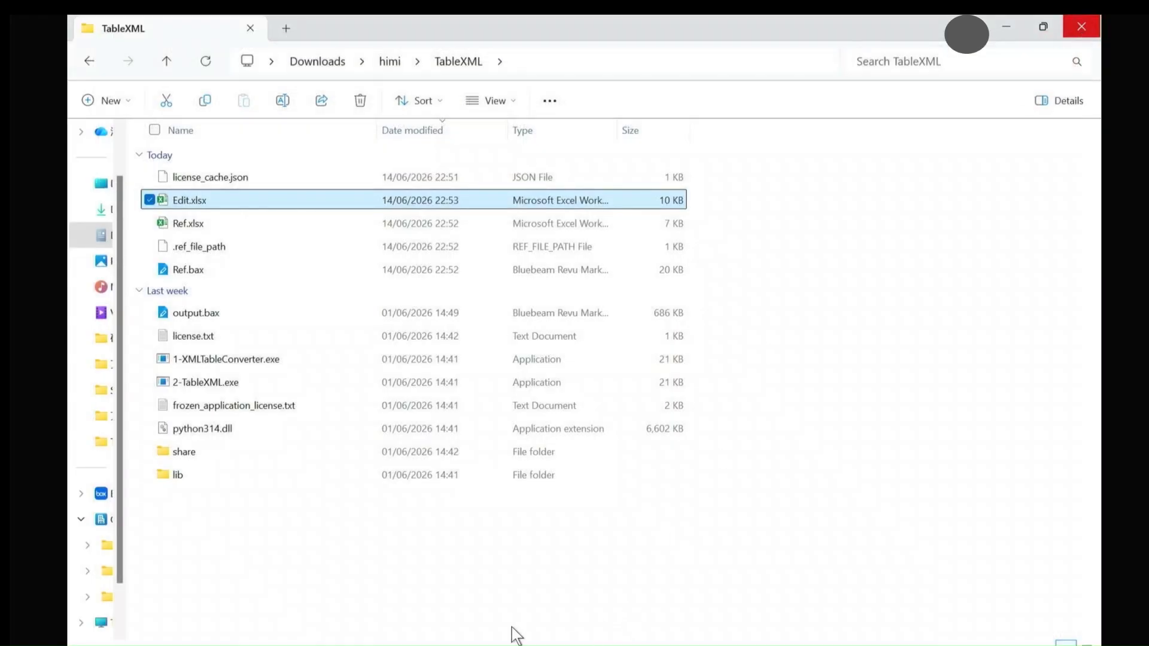
click(354, 595)
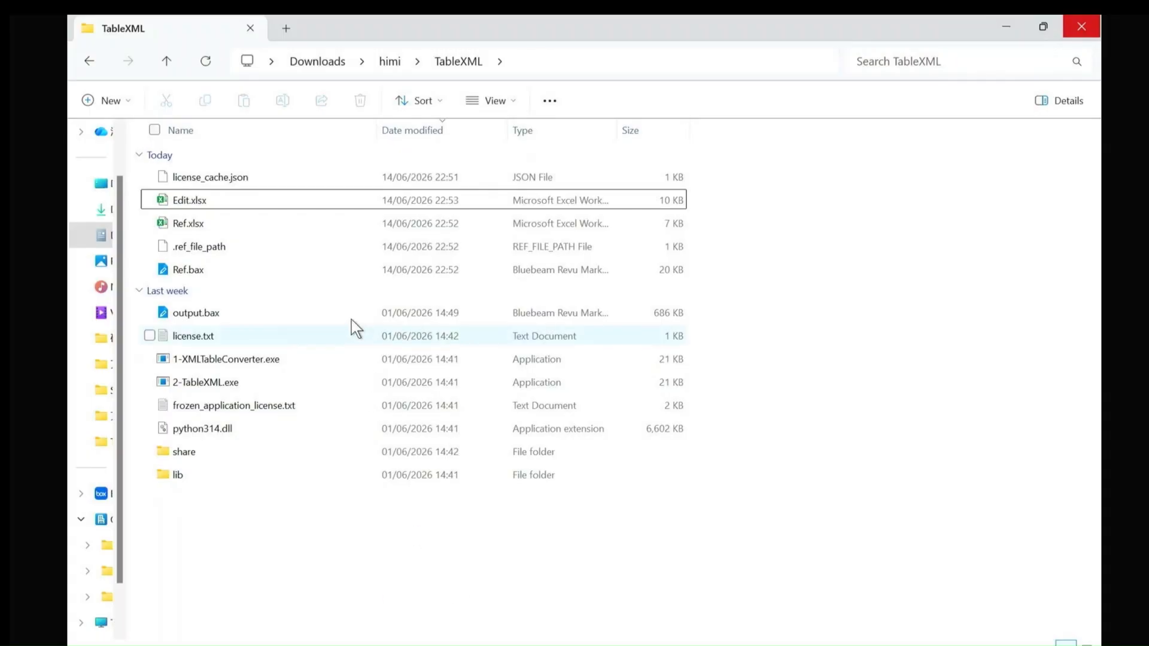
Run 2-TableXML.exe with Edit.xlsx as input and Scottish_Parliament_site_plan.pdf from Downloads as the reference file to generate output.bax
double_click(257, 378)
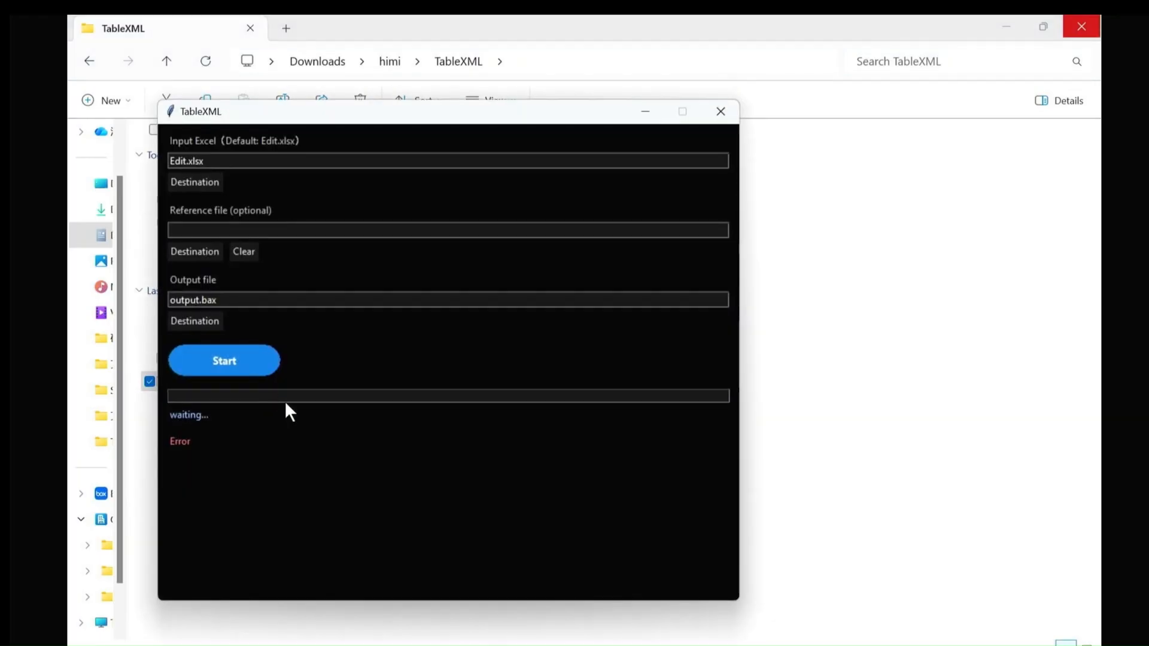
click(206, 252)
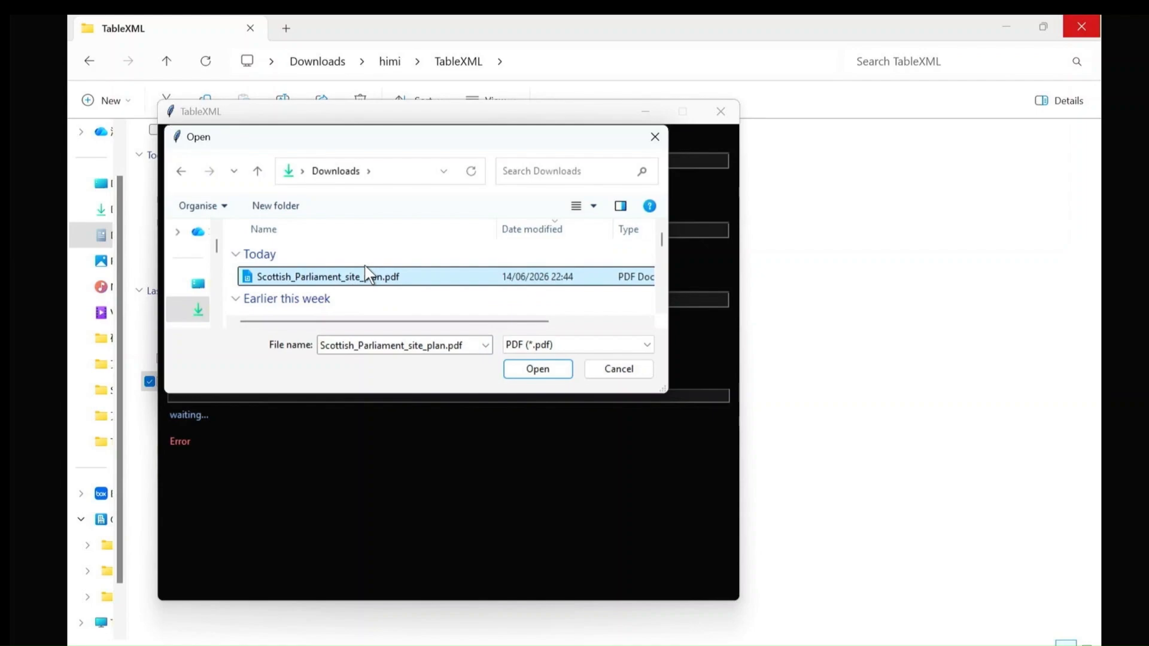
click(537, 369)
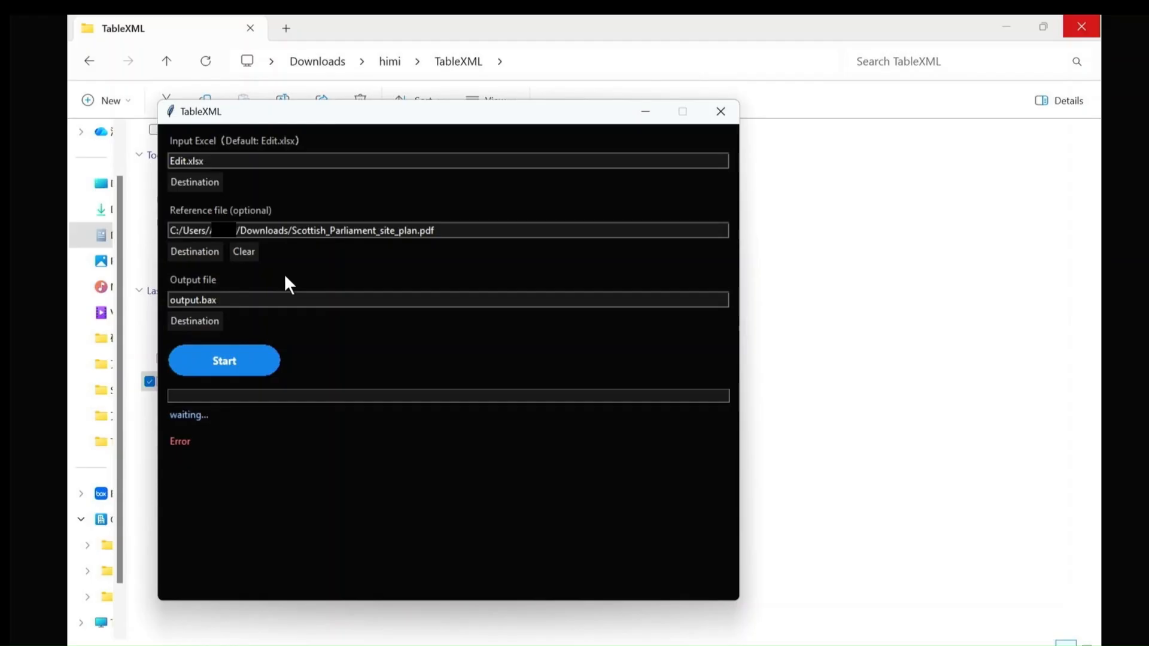
click(249, 361)
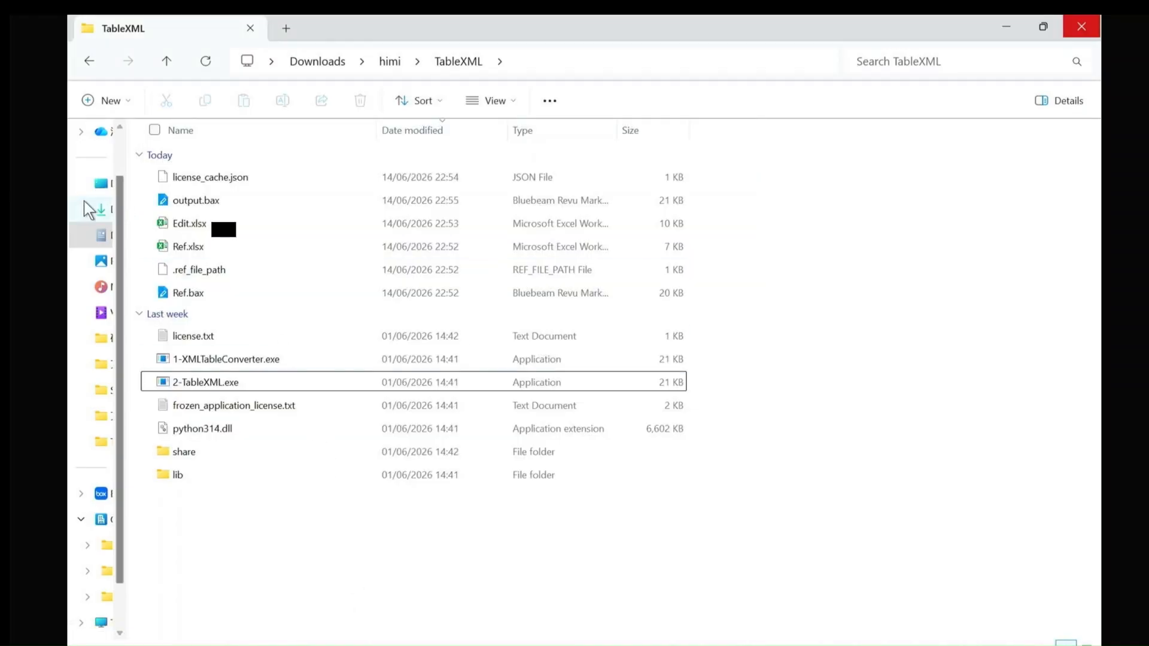
Open Scottish_Parliament_site_plan.pdf from Downloads in Bluebeam Revu and delete all of its existing circle markups
click(93, 205)
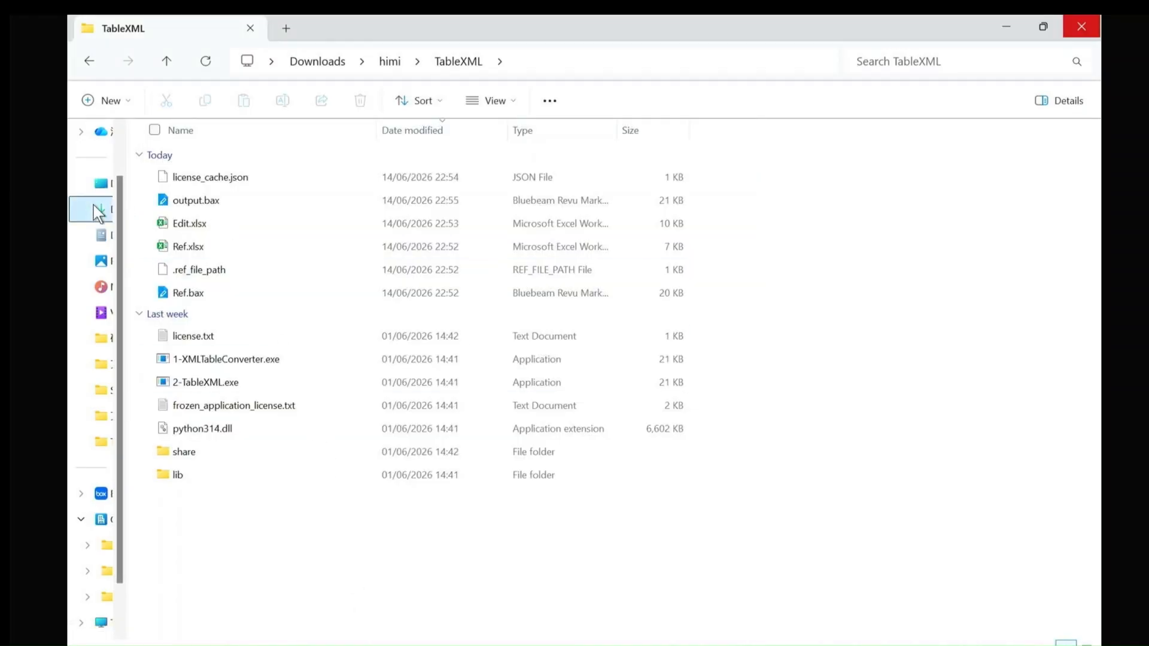
double_click(403, 21)
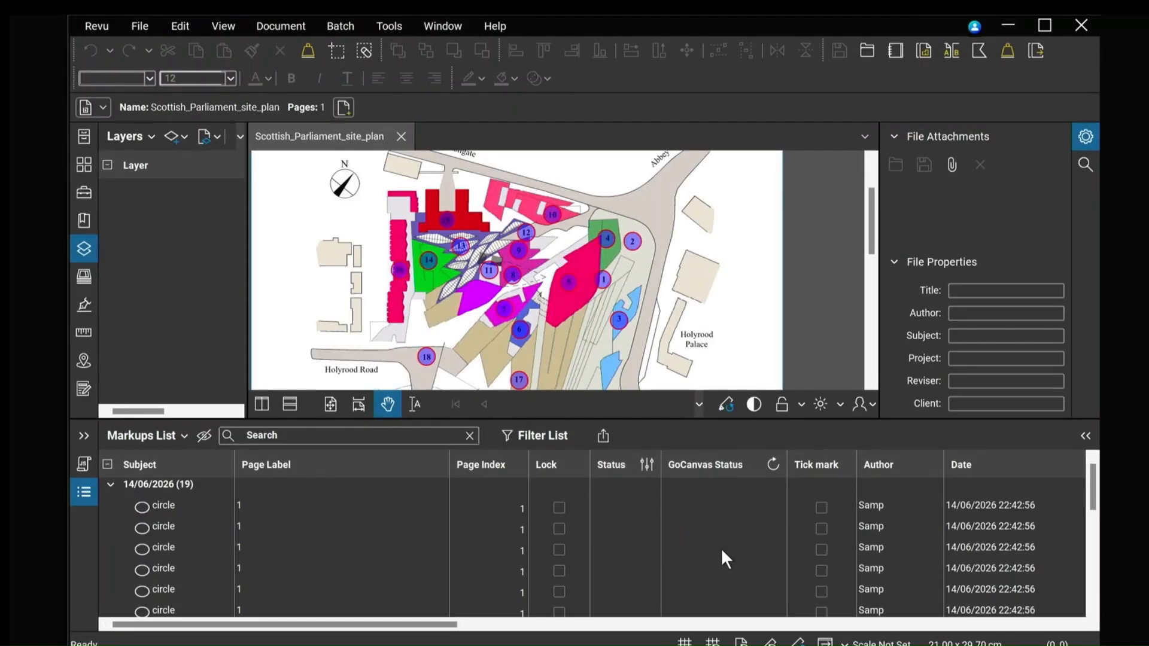
drag(727, 297, 759, 273)
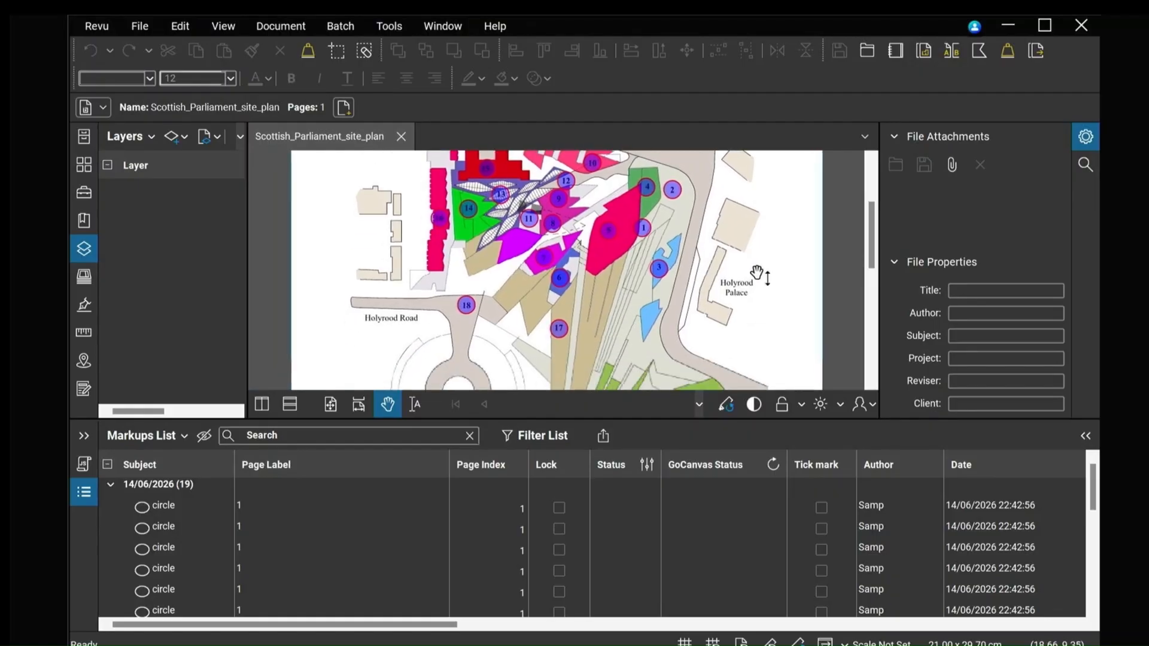
click(347, 538)
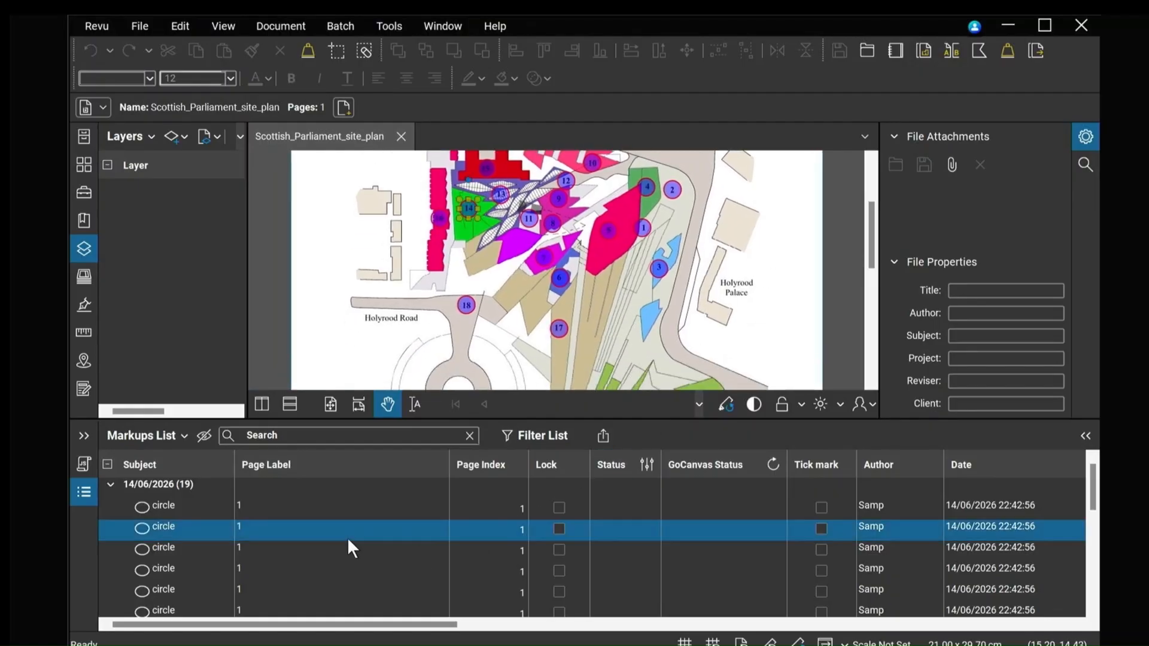
key(ctrl+a)
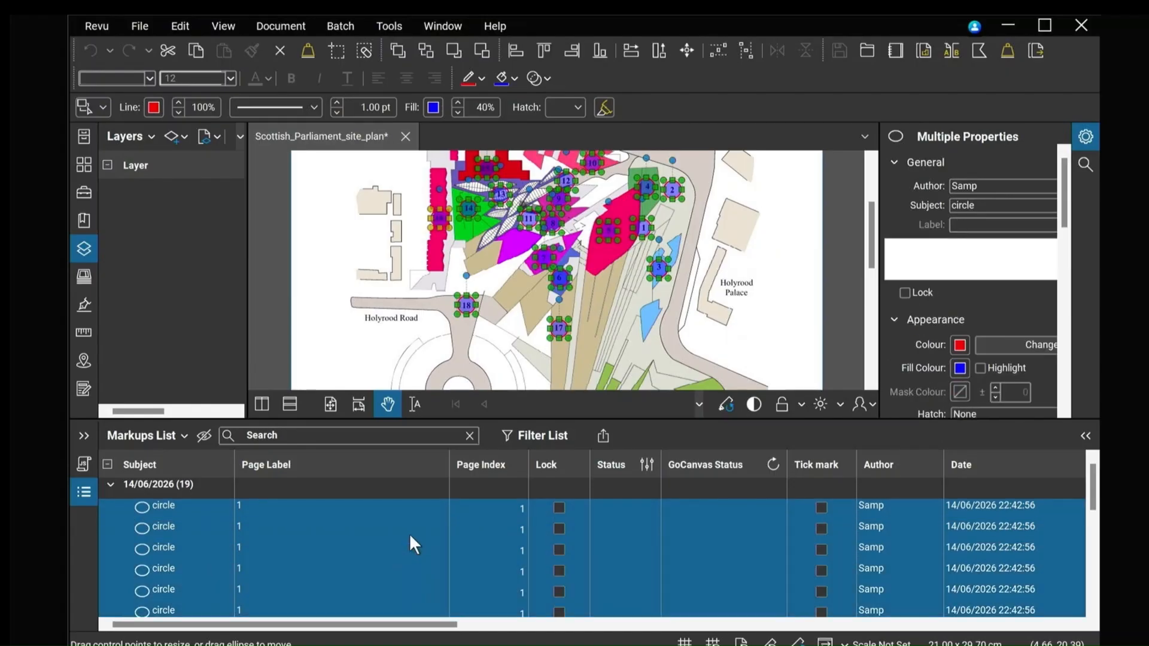
key(Delete)
Import the markups from output.bax in the TableXML folder into the site plan
click(178, 435)
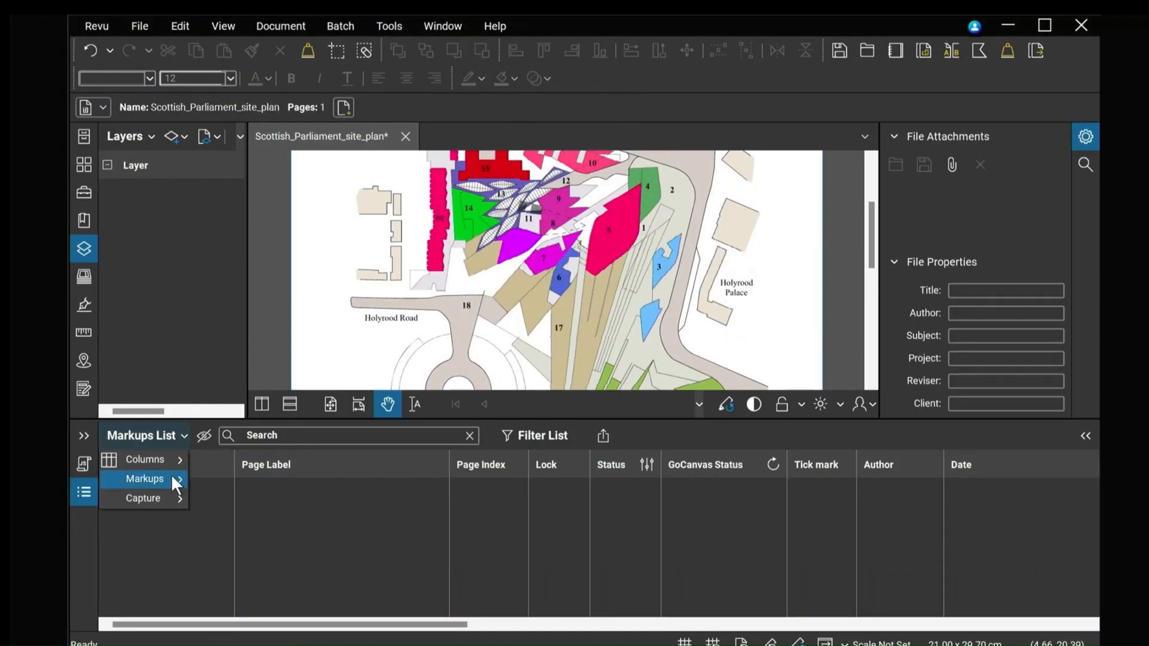
mouse_move(171, 478)
click(216, 479)
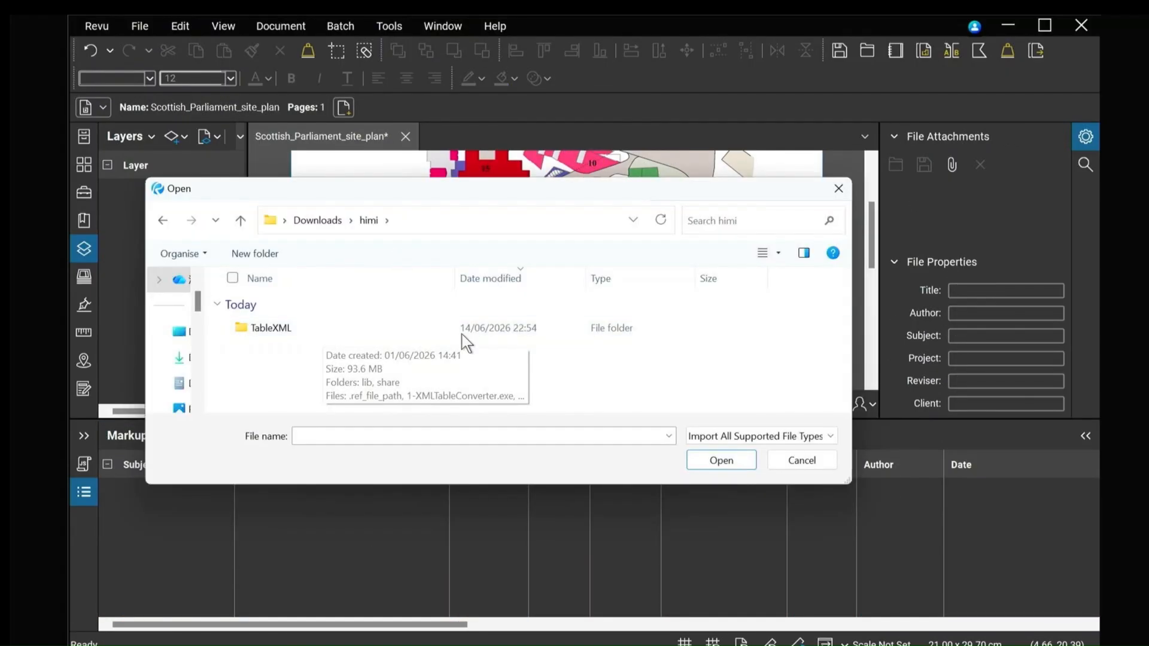
click(366, 335)
double_click(370, 329)
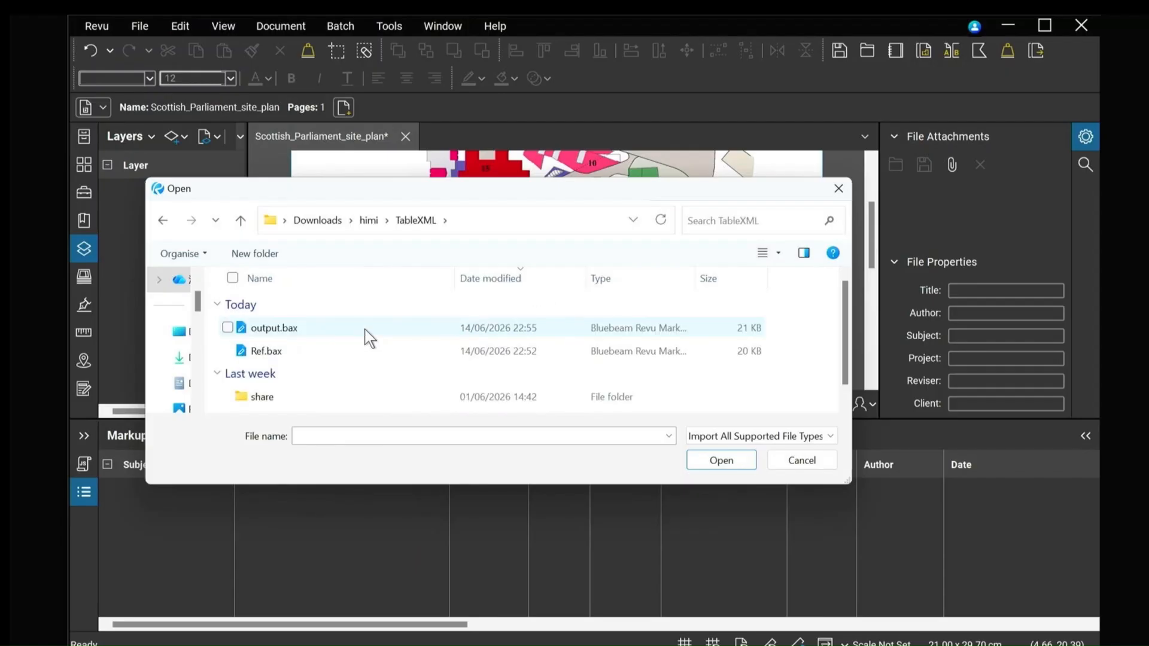
scroll(369, 386, down, 1)
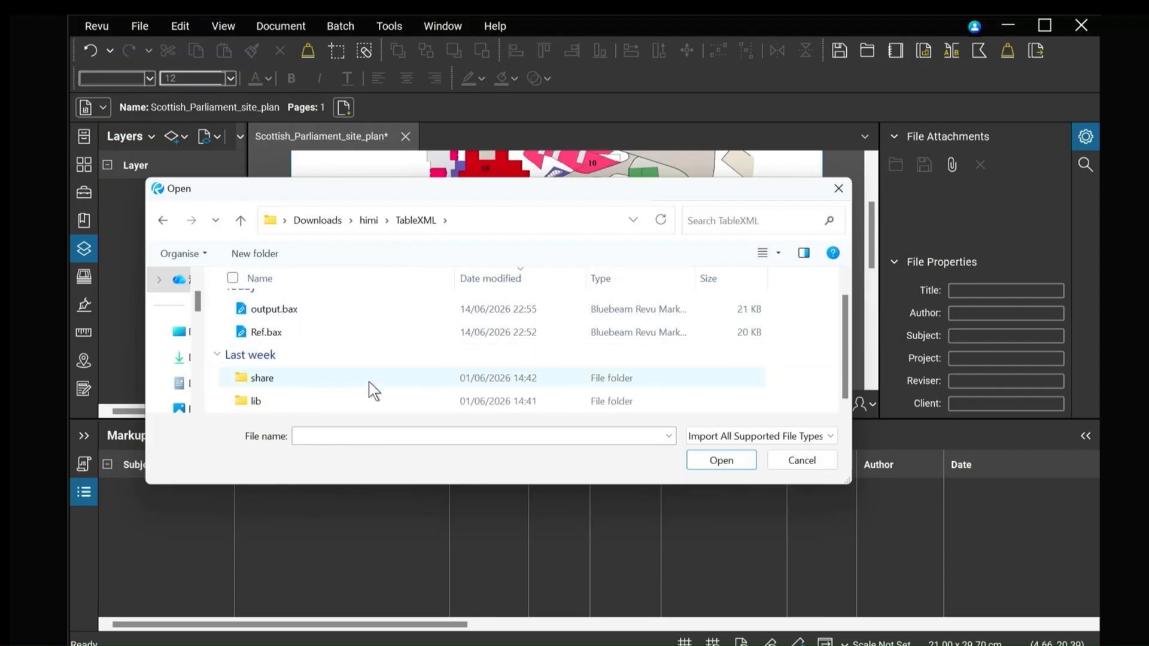
scroll(368, 383, up, 1)
click(349, 327)
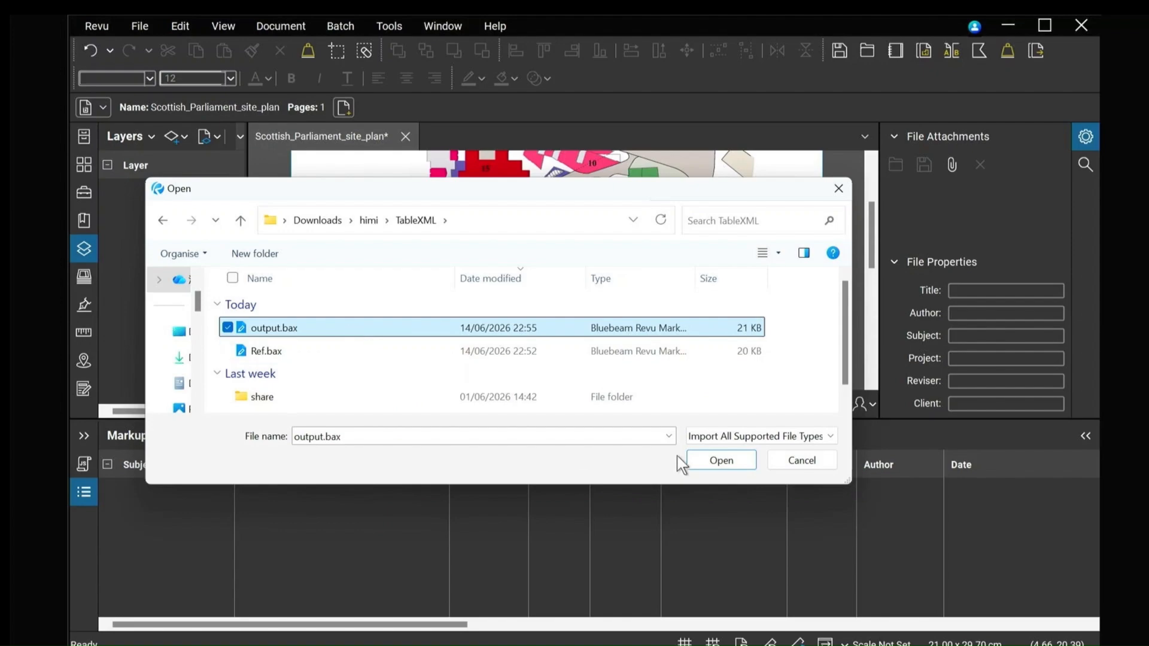
click(717, 461)
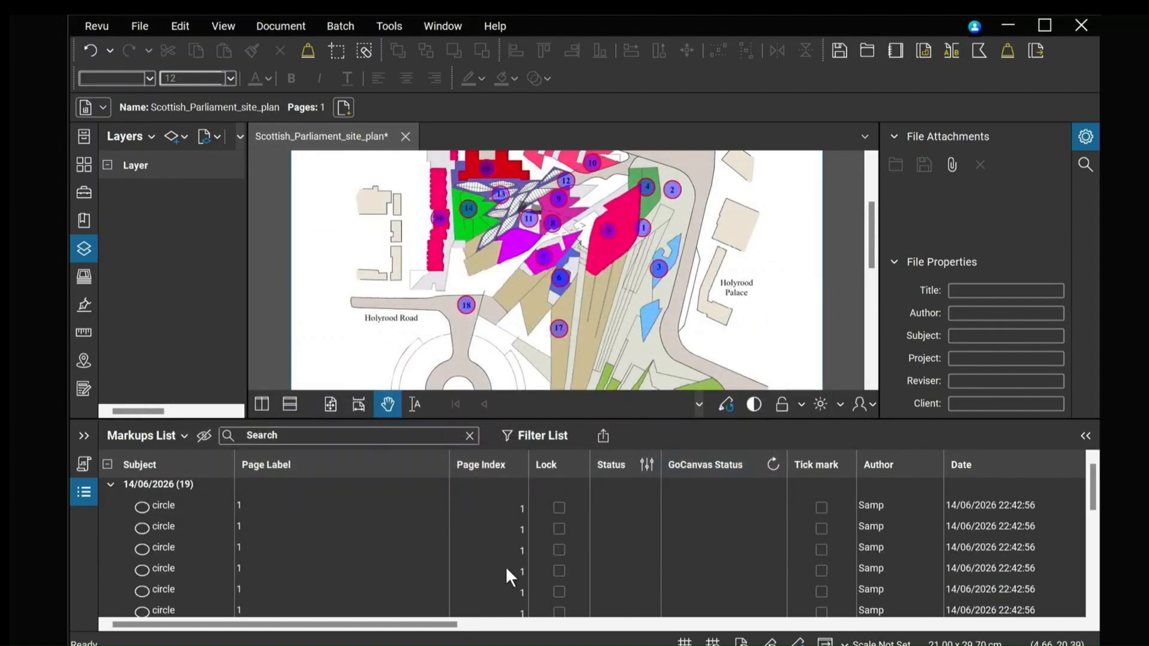
Check the EquipmentID, weight and Type values of the imported markups through to the end of the Markups List
drag(430, 619, 1047, 621)
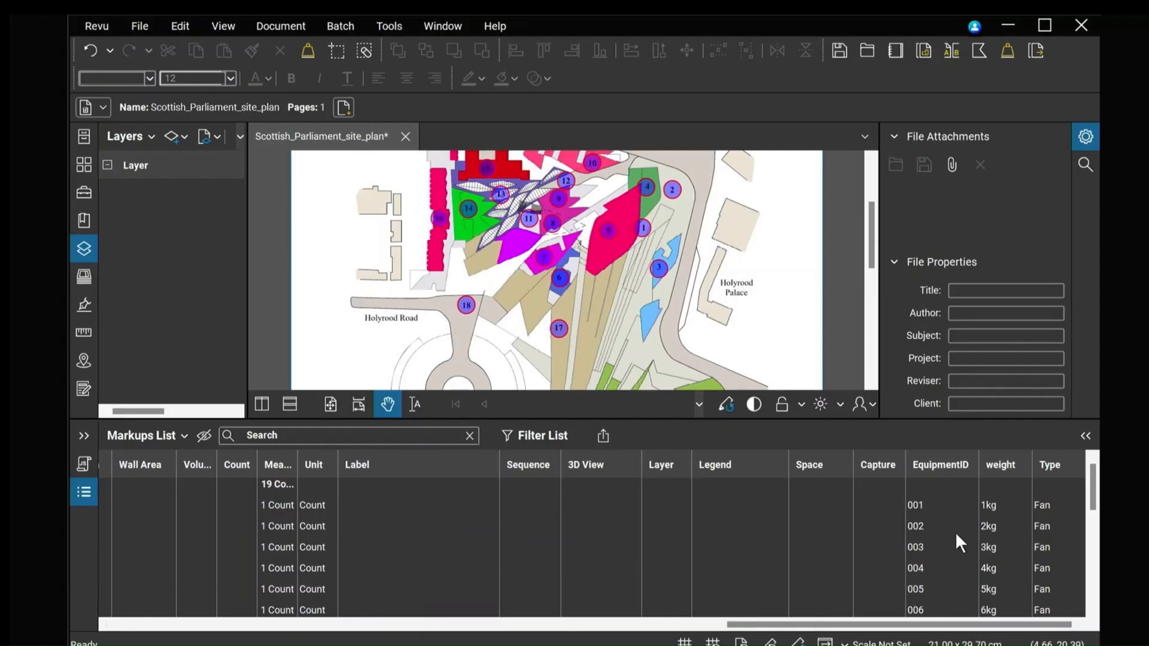
click(931, 505)
scroll(935, 535, down, 3)
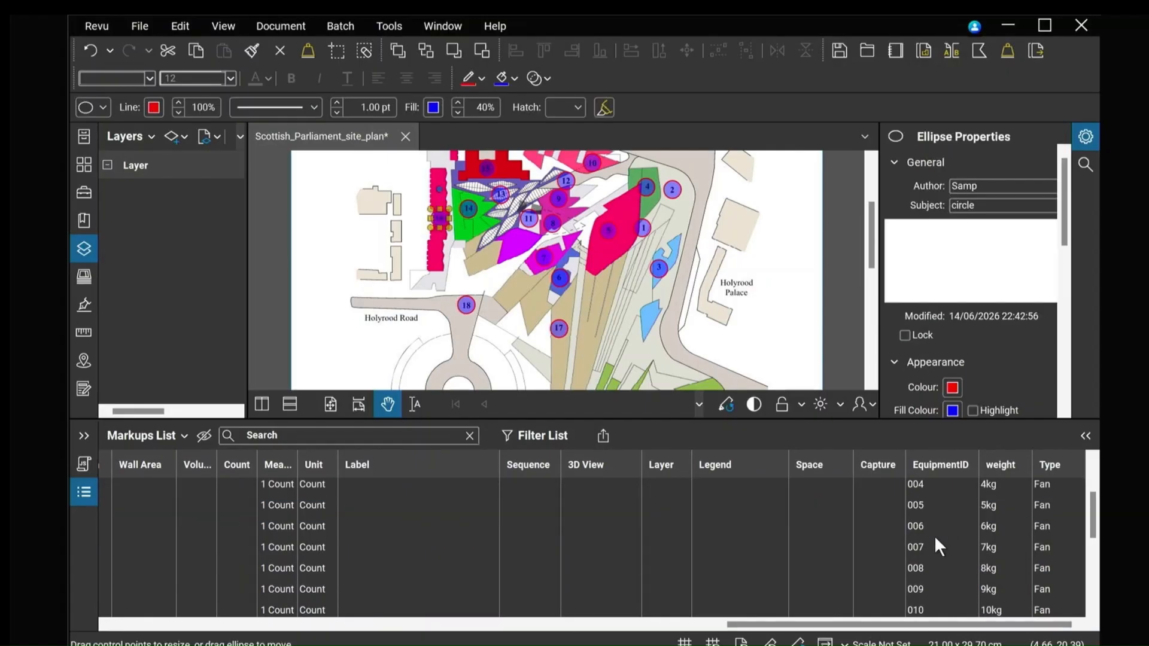
scroll(931, 537, down, 2)
click(925, 547)
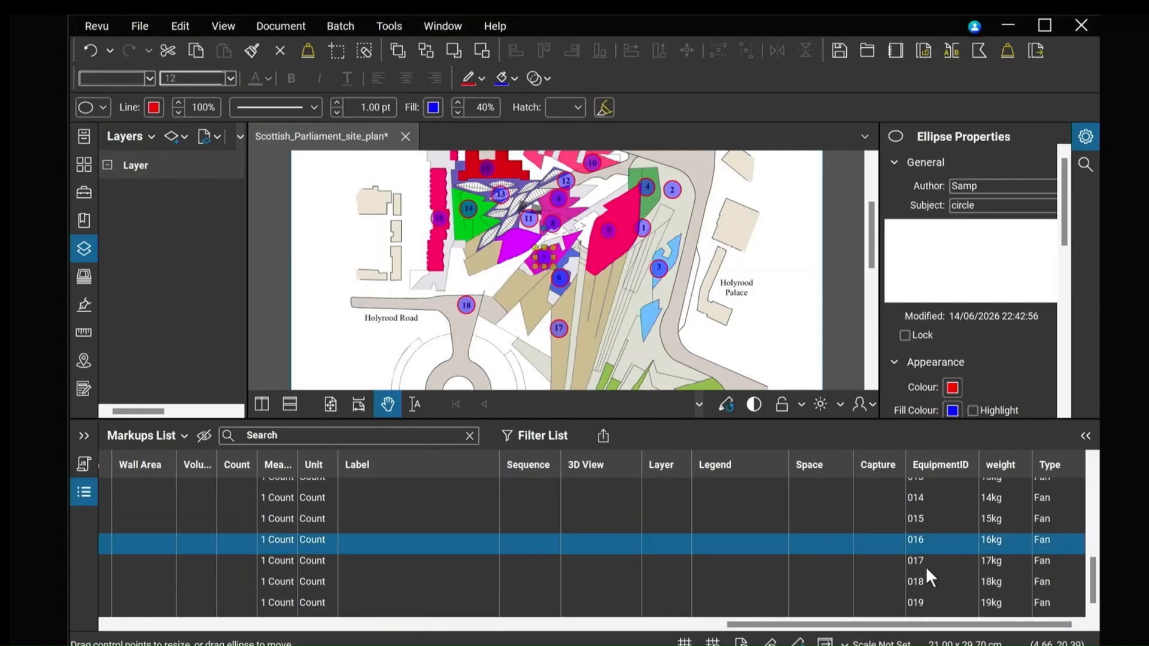
click(925, 566)
click(929, 589)
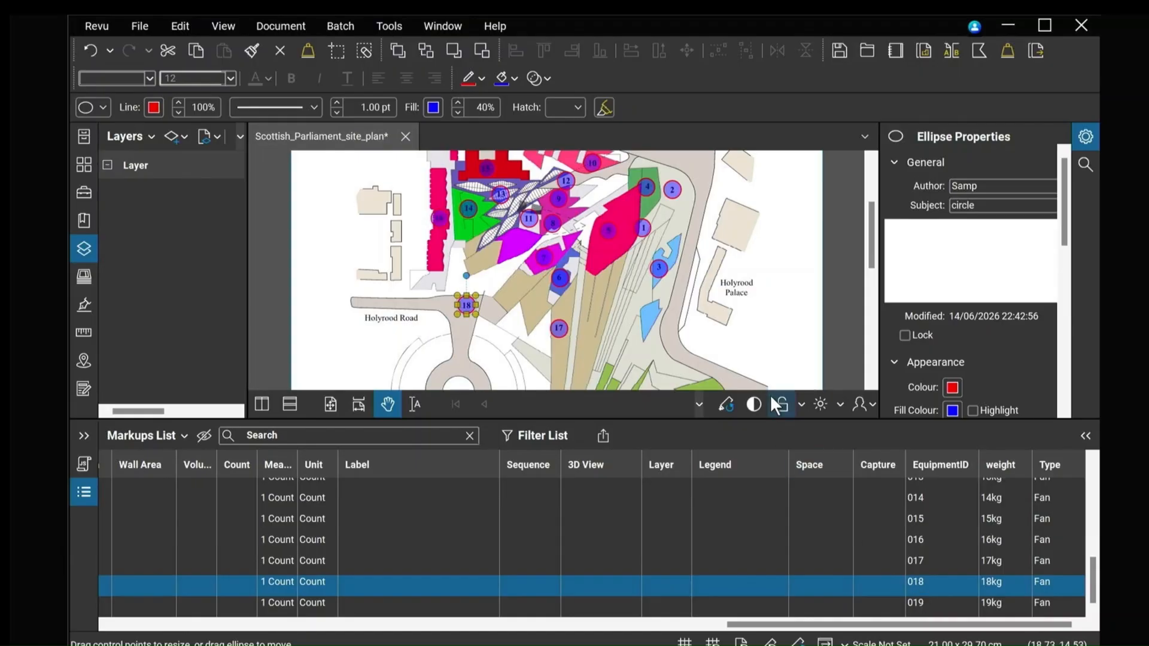
Look over the imported circle markups on the site plan and save the PDF
click(733, 320)
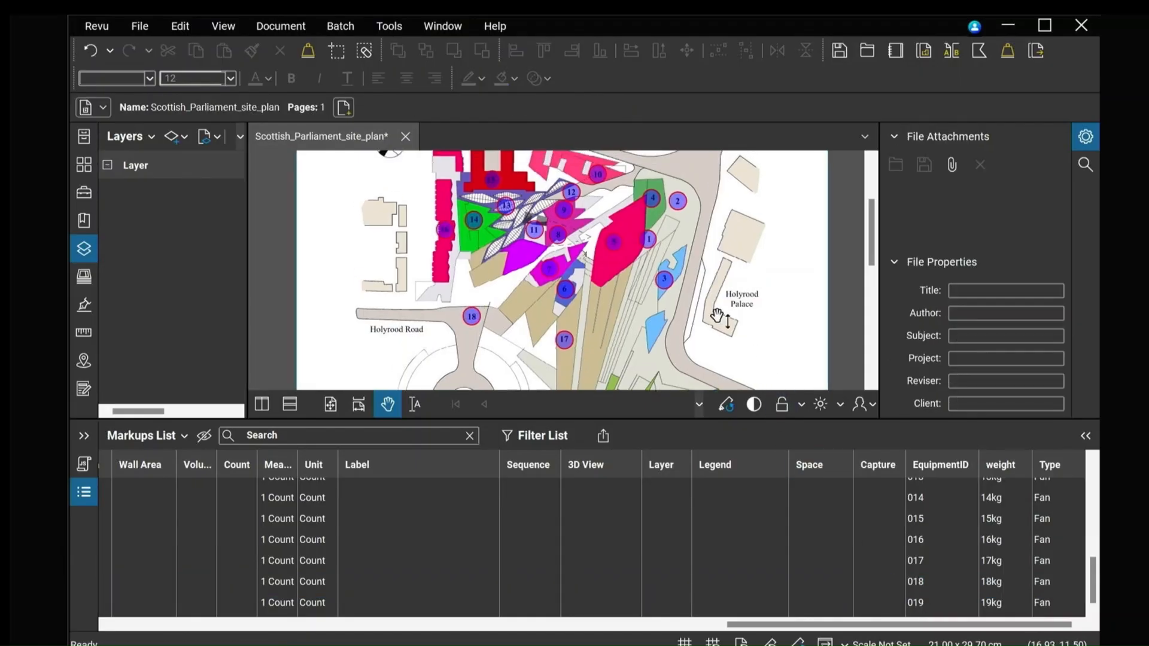
scroll(628, 281, up, 3)
scroll(629, 322, down, 3)
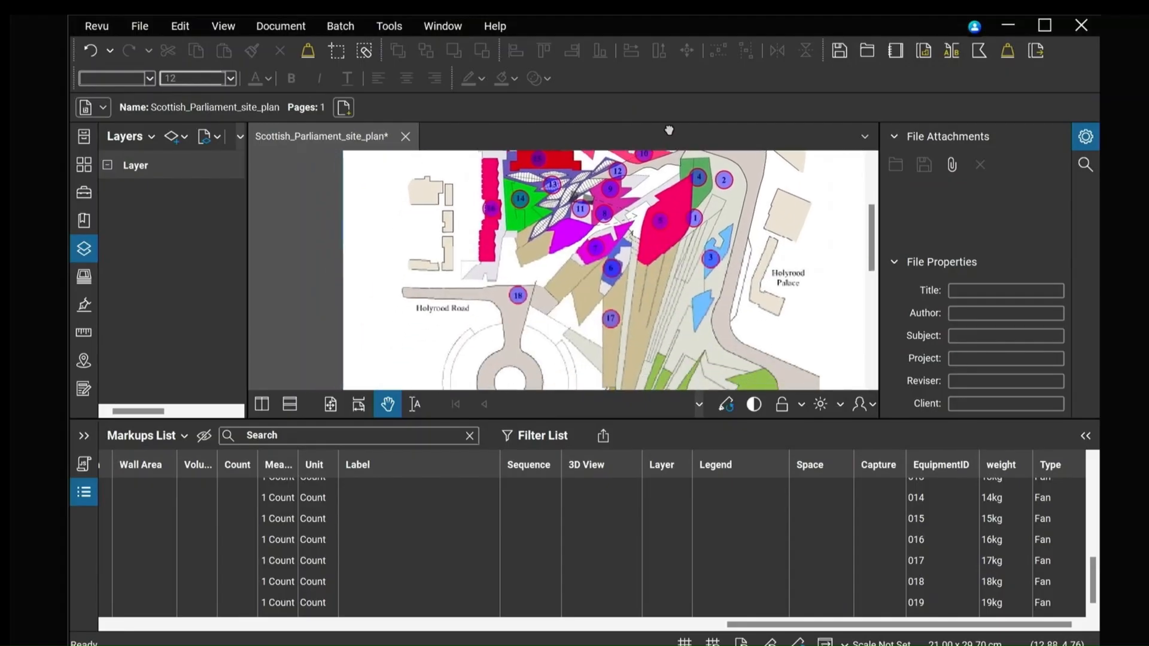
drag(744, 324, 670, 199)
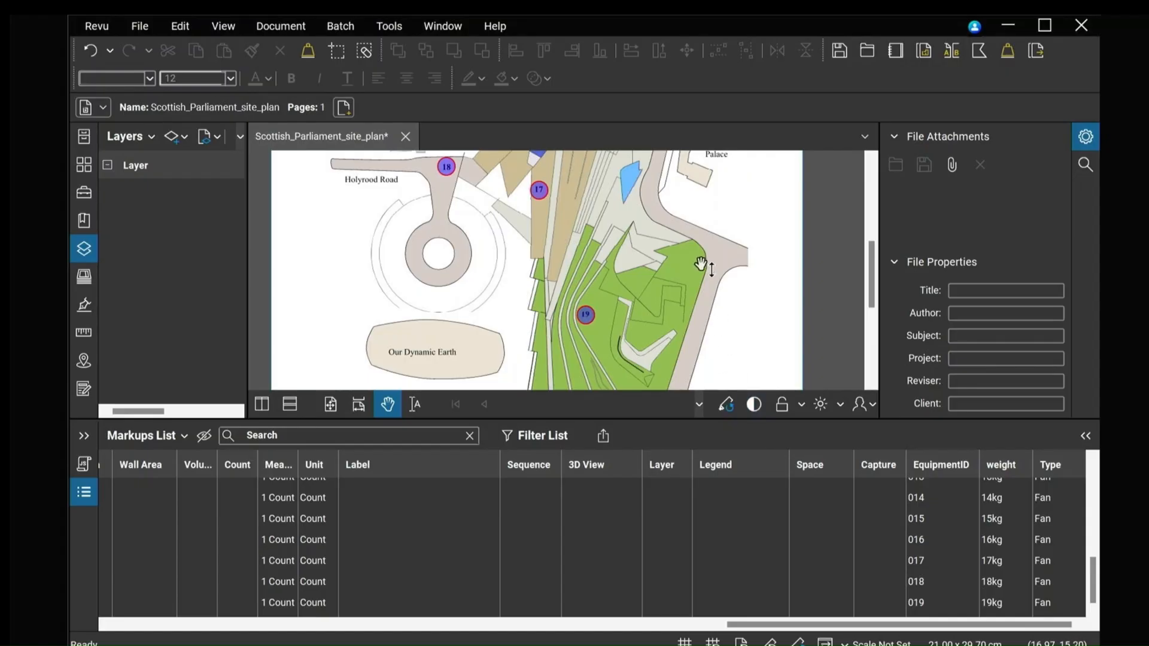
drag(702, 260, 705, 268)
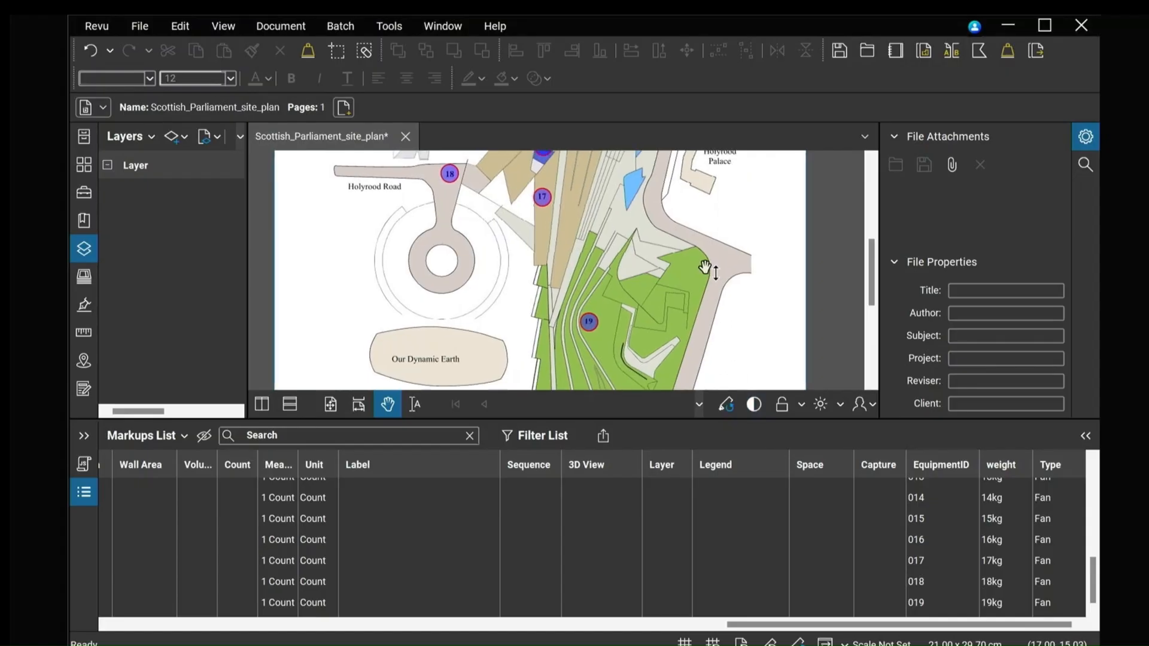
key(ctrl+s)
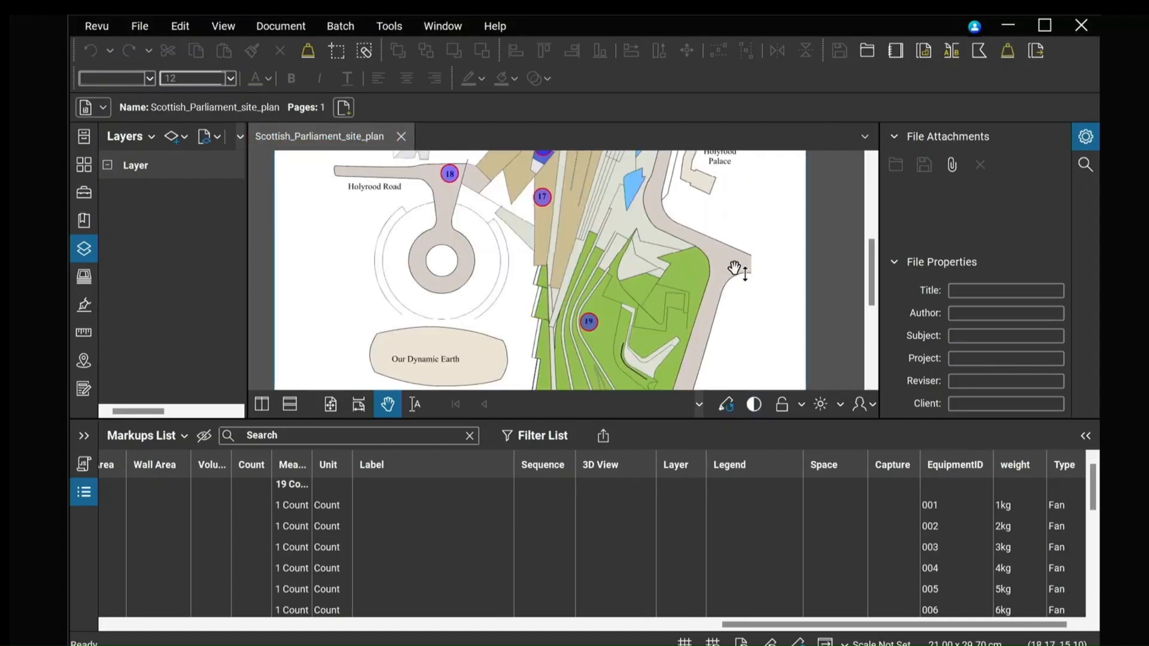